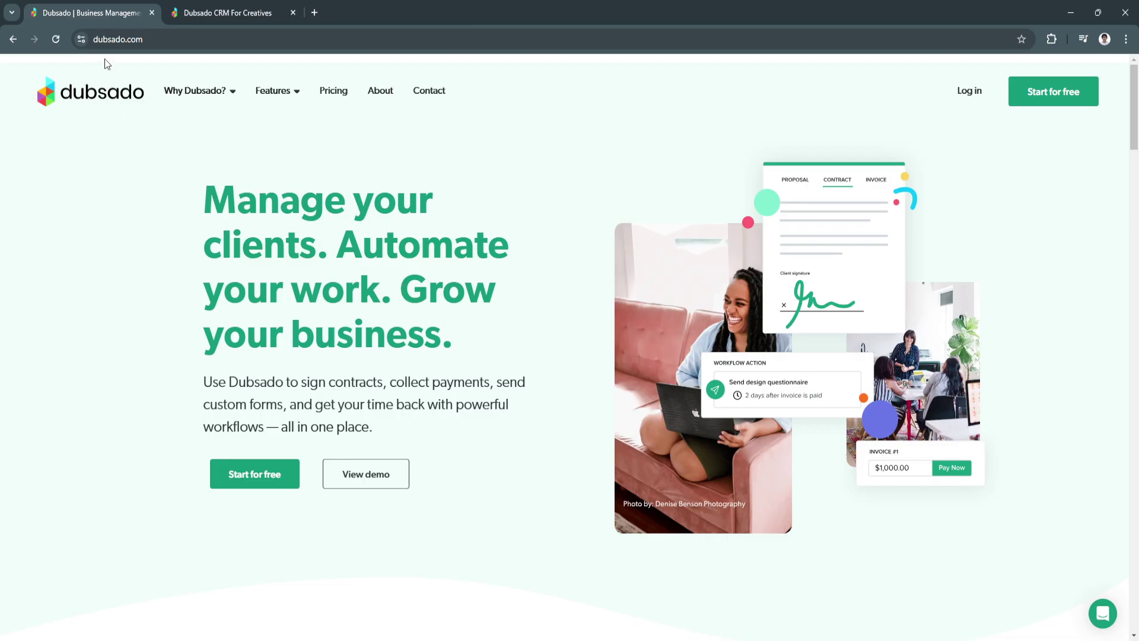
# Switch to the 'Dubsado CRM For Creatives' tab, where the brand setup dialog waits
pyautogui.scroll(-4, 297, 250)
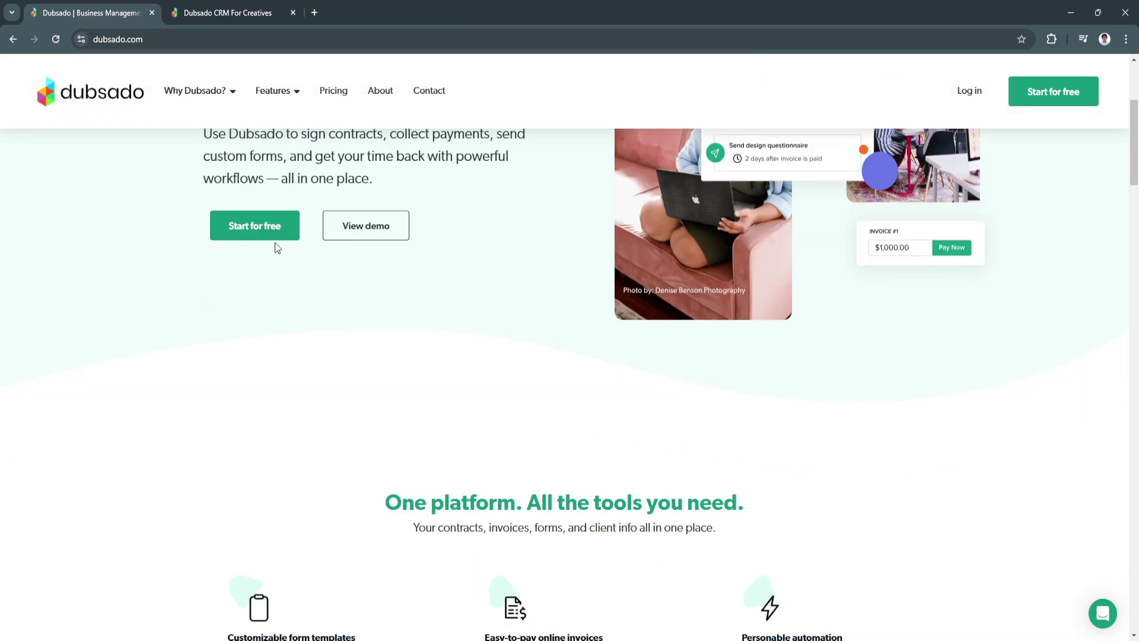
pyautogui.scroll(4, 275, 243)
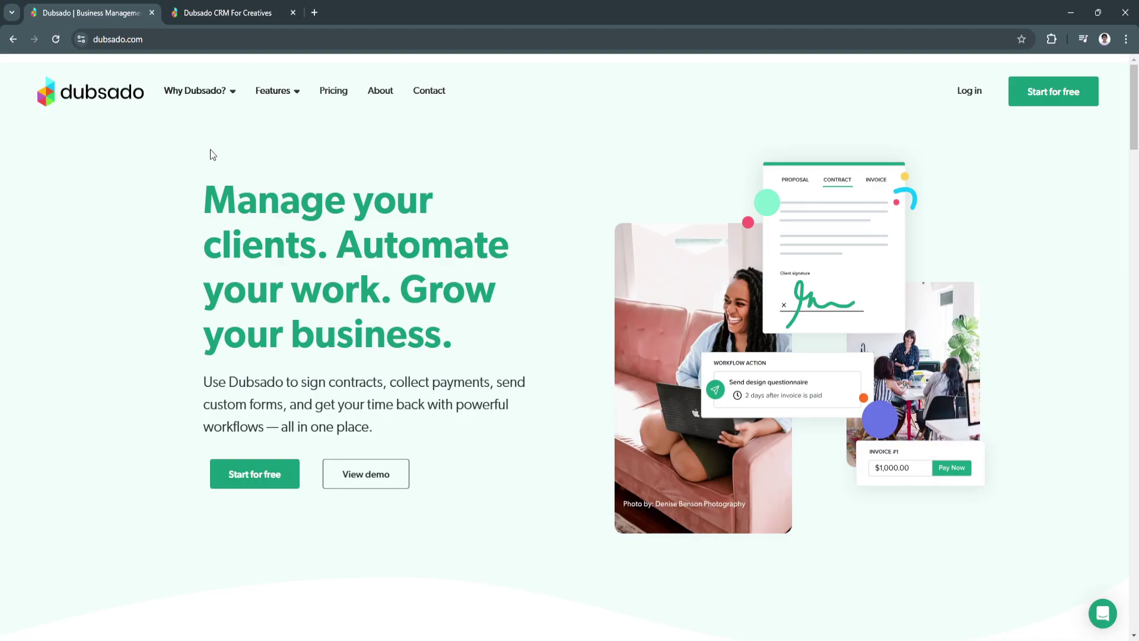
pyautogui.click(225, 12)
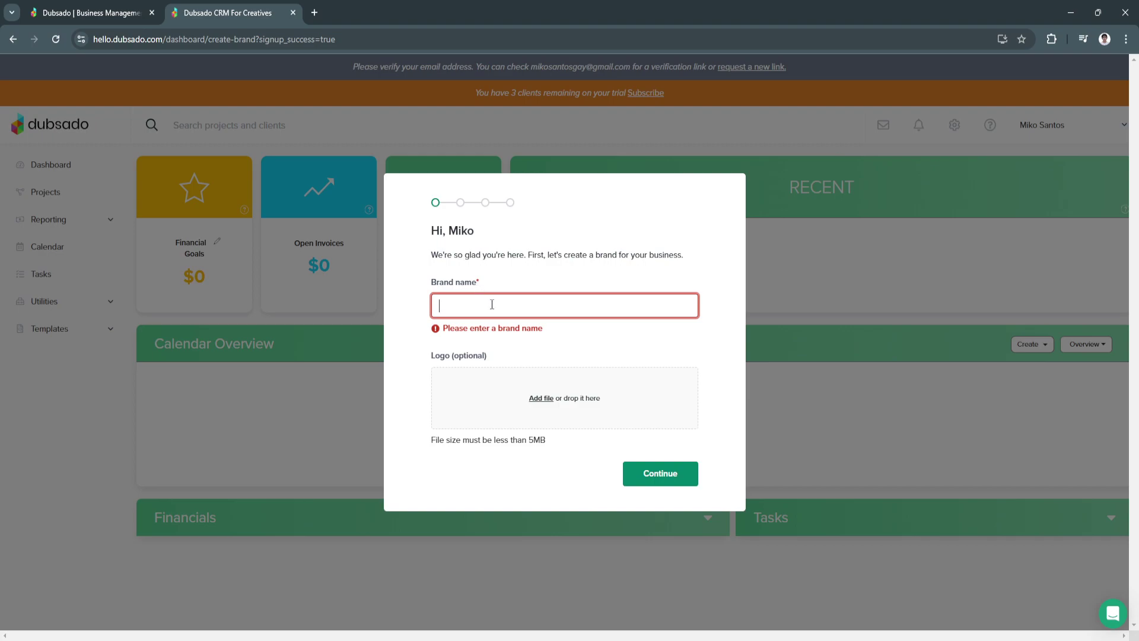
# Name the brand Makinoy, pick Marketing & PR Professional and referral source Other, and finish onboarding
pyautogui.write('Makinoy')
pyautogui.click(426, 356)
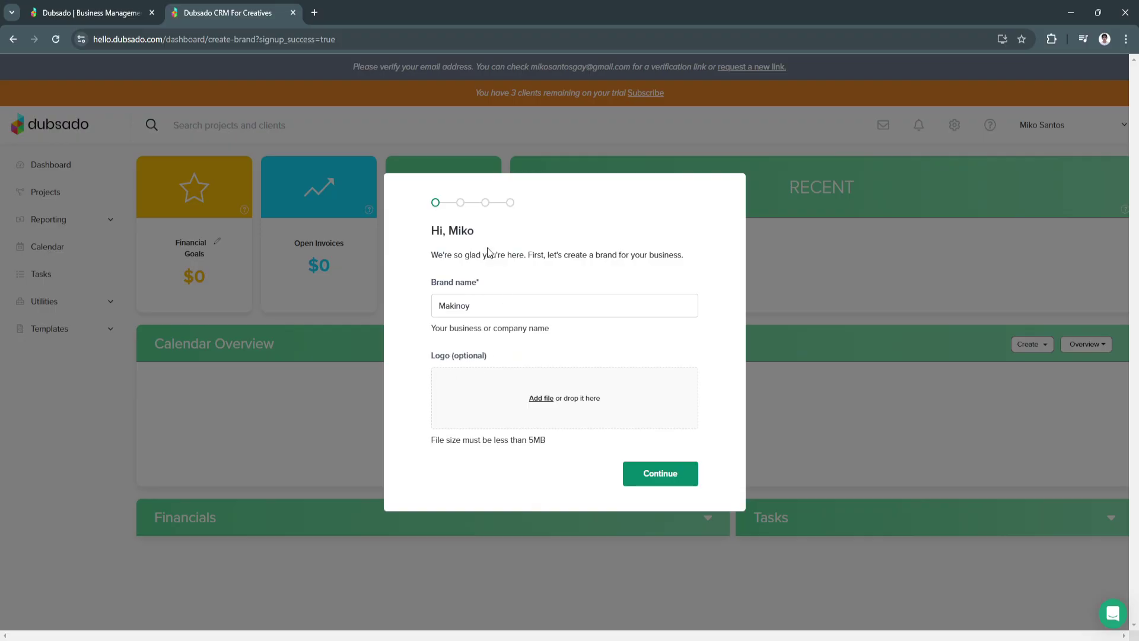
pyautogui.click(645, 474)
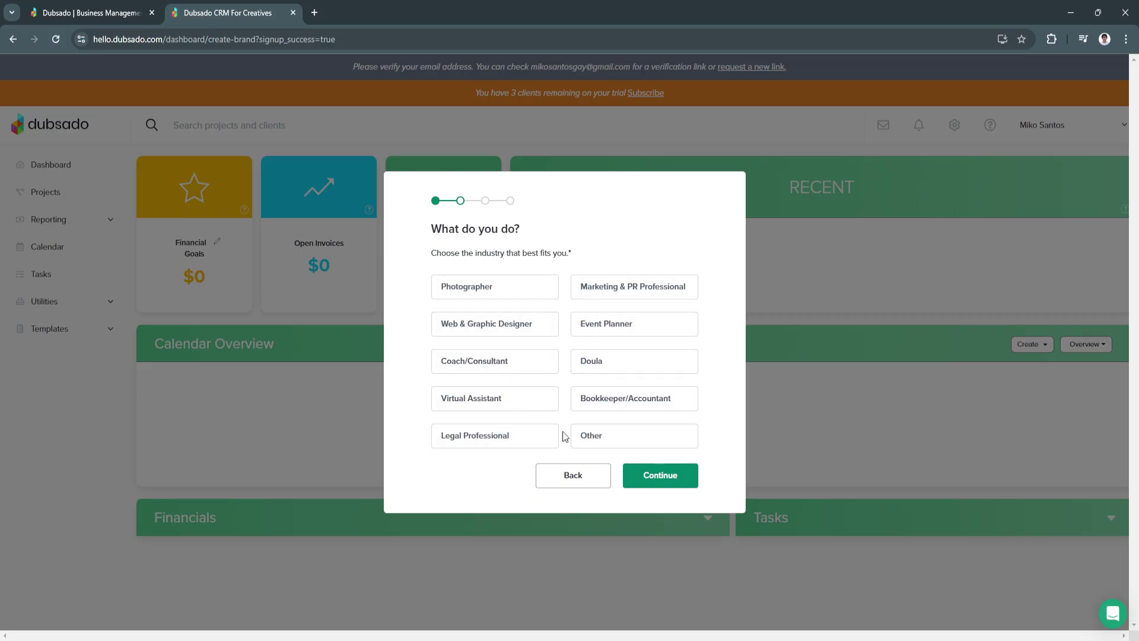
pyautogui.click(633, 289)
pyautogui.click(659, 482)
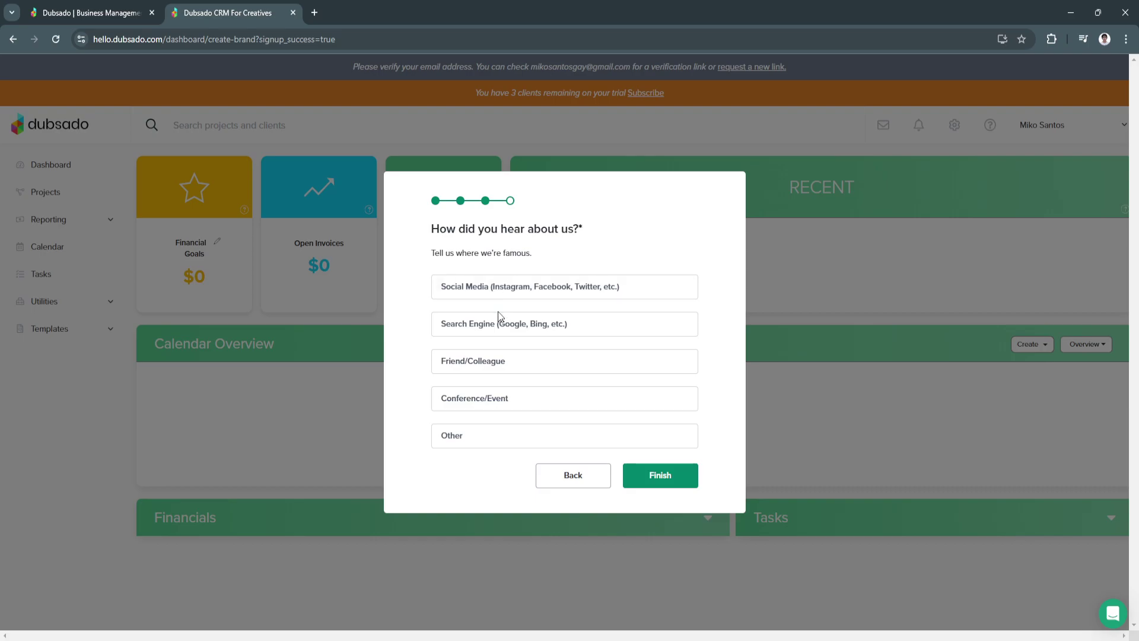
pyautogui.click(583, 436)
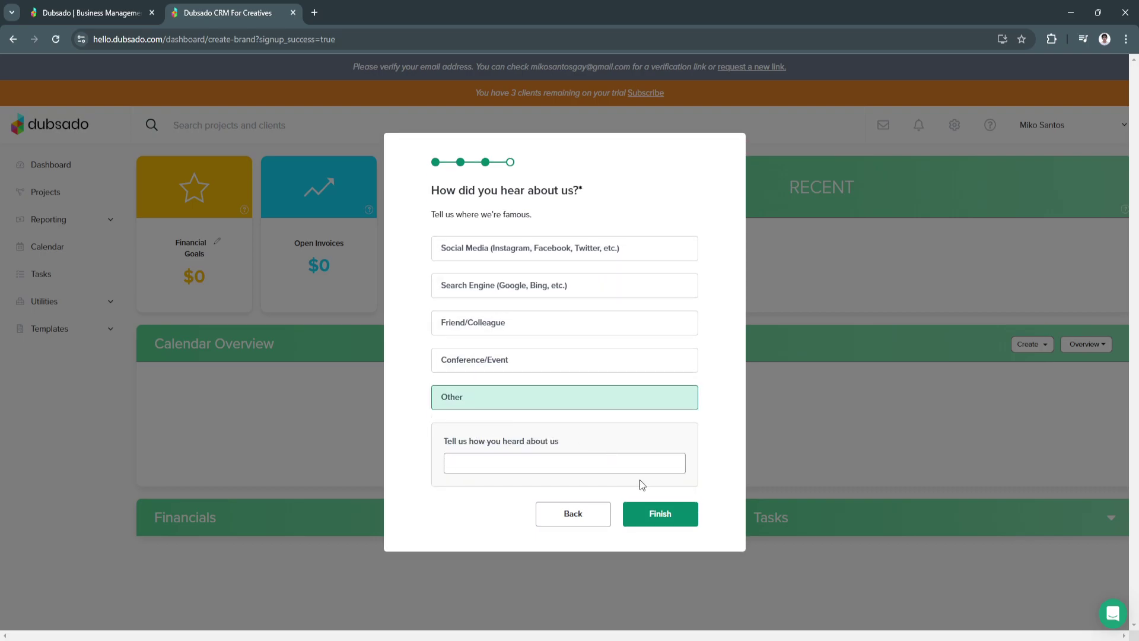
pyautogui.click(651, 508)
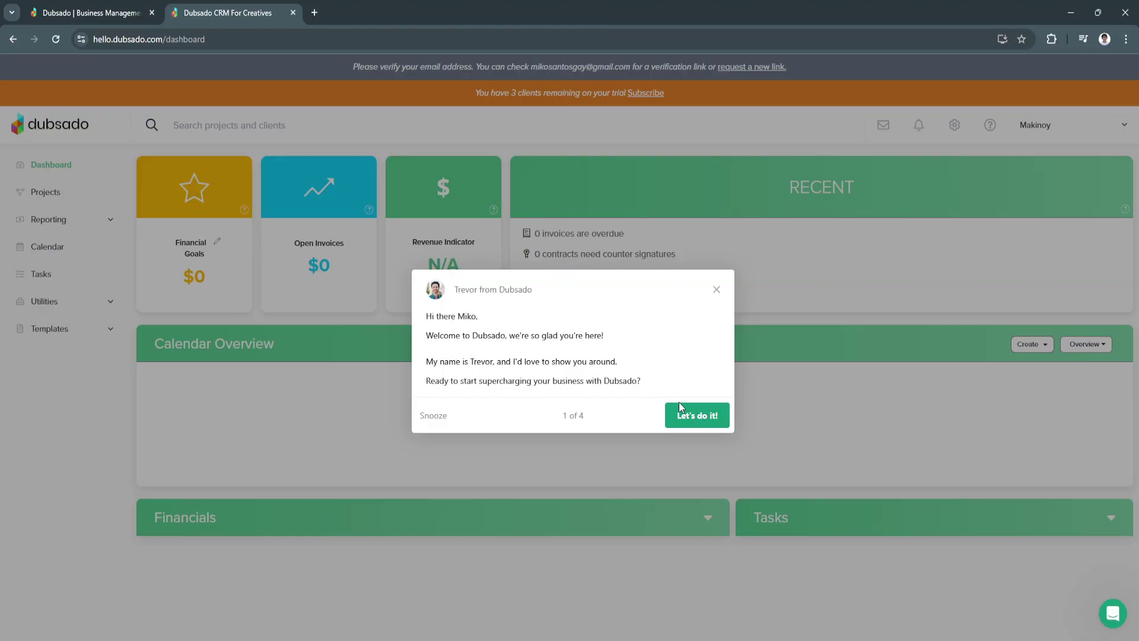
# Step through all four pages of the welcome tour and dismiss it
pyautogui.click(688, 416)
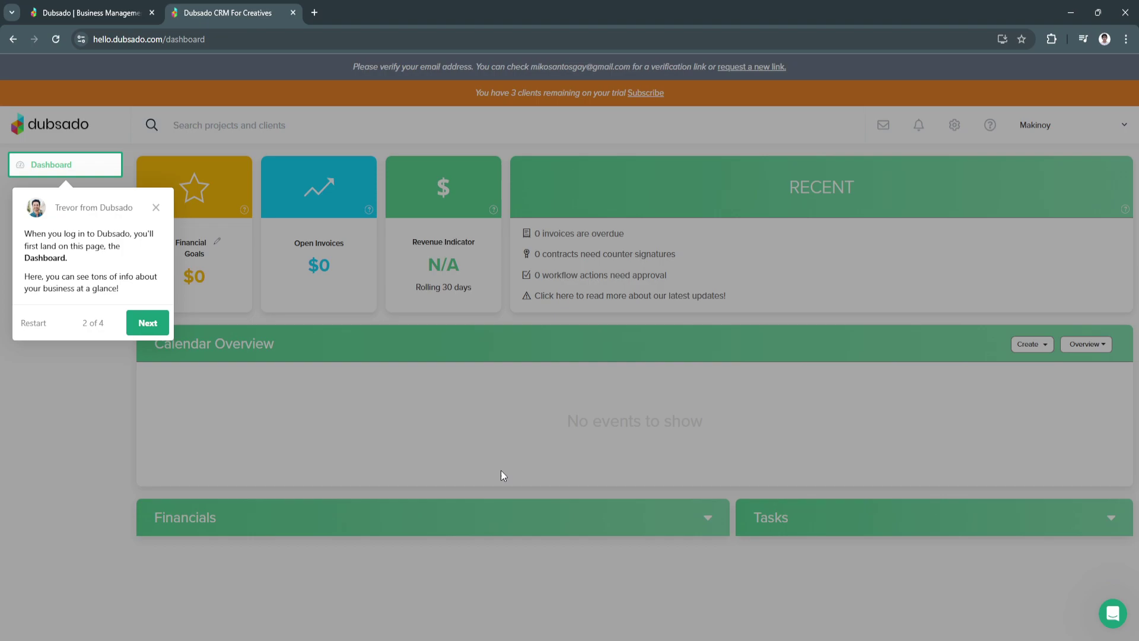
pyautogui.click(148, 323)
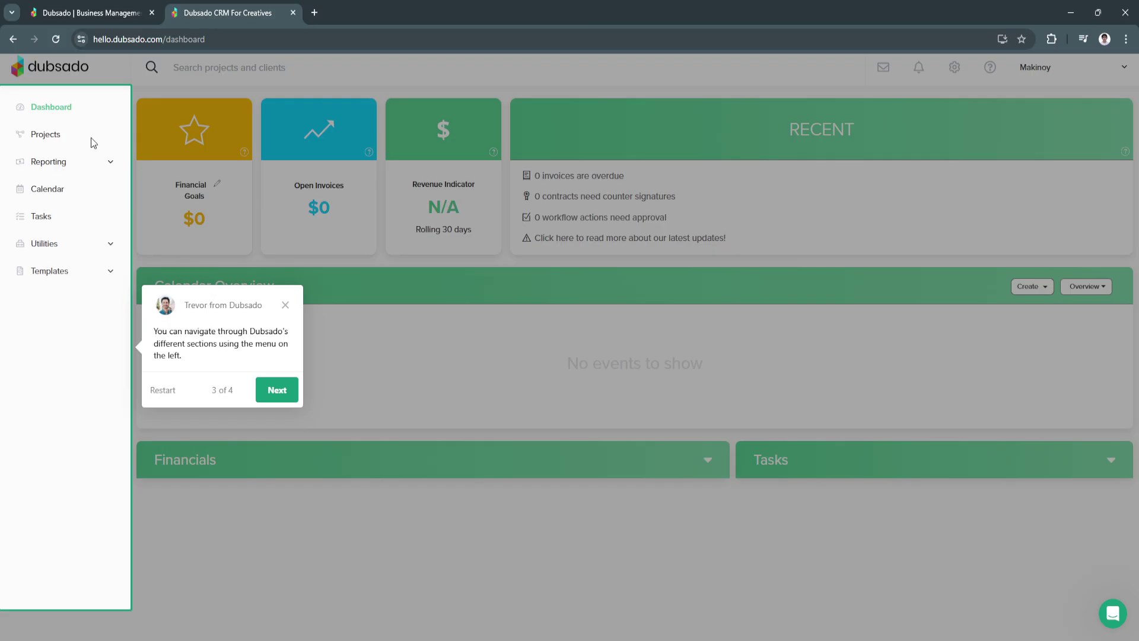
pyautogui.click(277, 389)
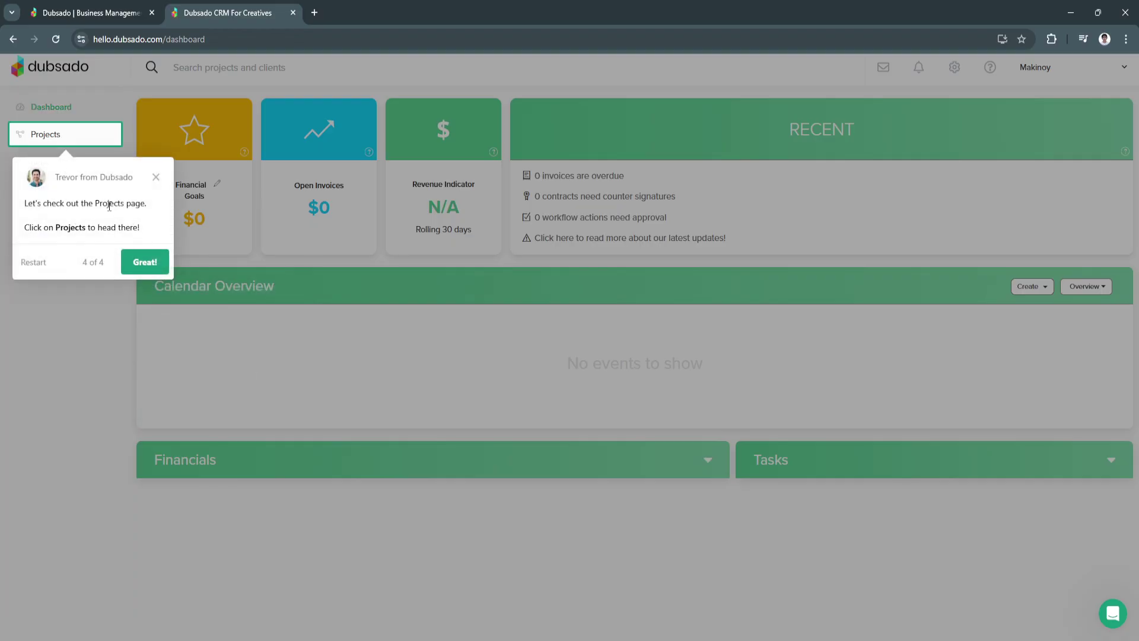
pyautogui.click(155, 178)
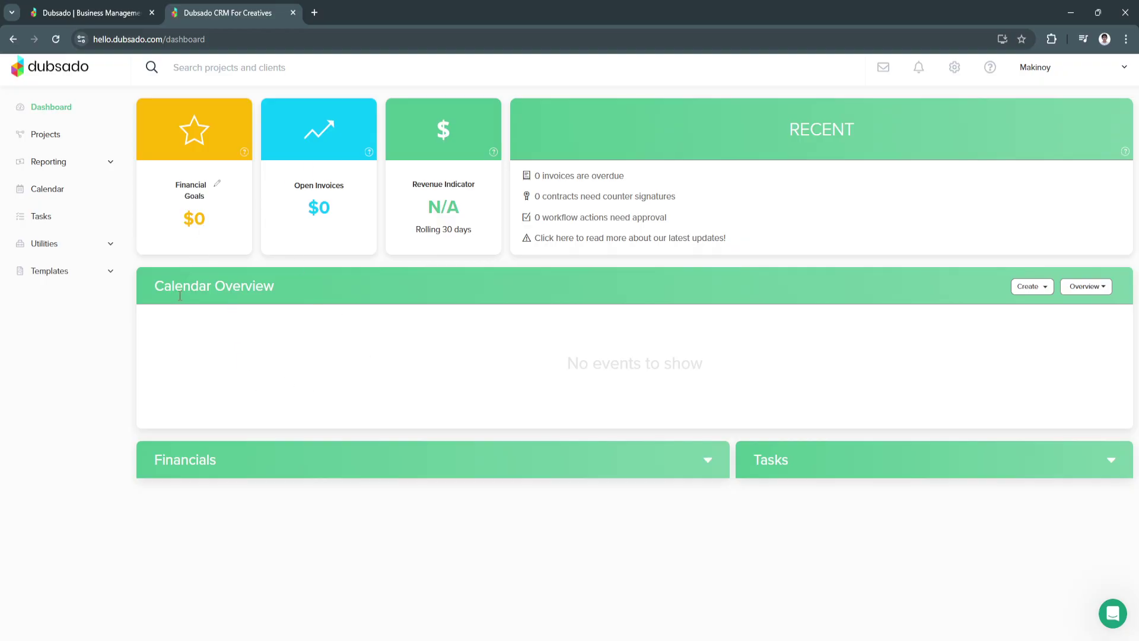
# Expand the Financials panel to check its charts, then collapse it
pyautogui.click(706, 461)
pyautogui.scroll(-3, 703, 463)
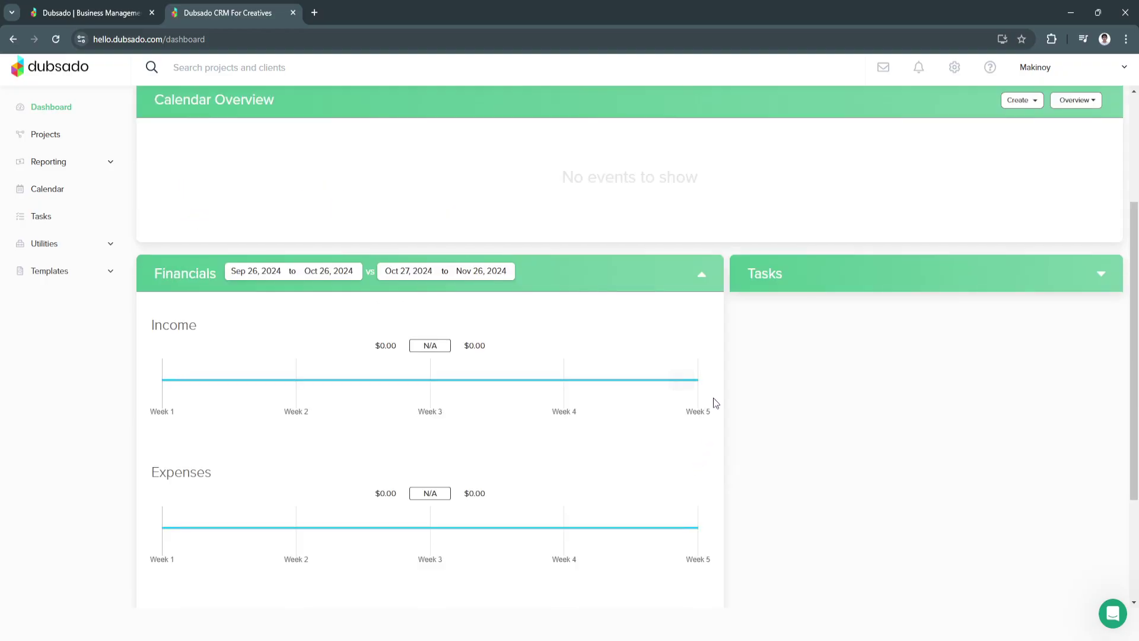
pyautogui.scroll(-3, 710, 402)
pyautogui.scroll(3, 707, 356)
pyautogui.click(703, 288)
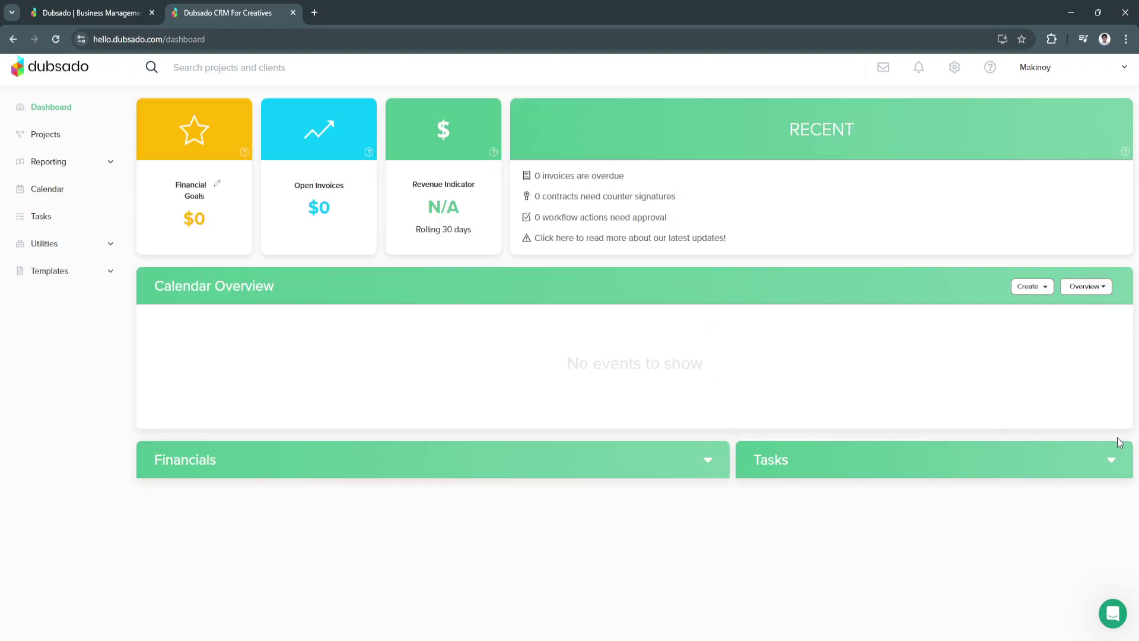
# Expand the Tasks panel to show starter tasks like Create your packages
pyautogui.click(1111, 457)
pyautogui.scroll(-4, 923, 513)
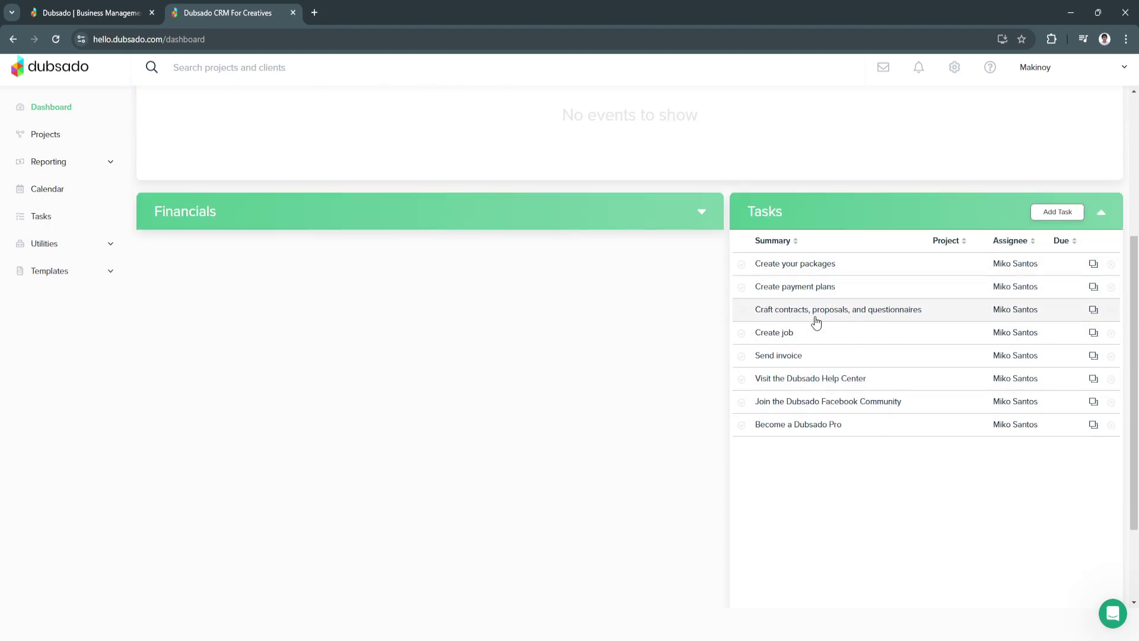
pyautogui.scroll(1, 771, 416)
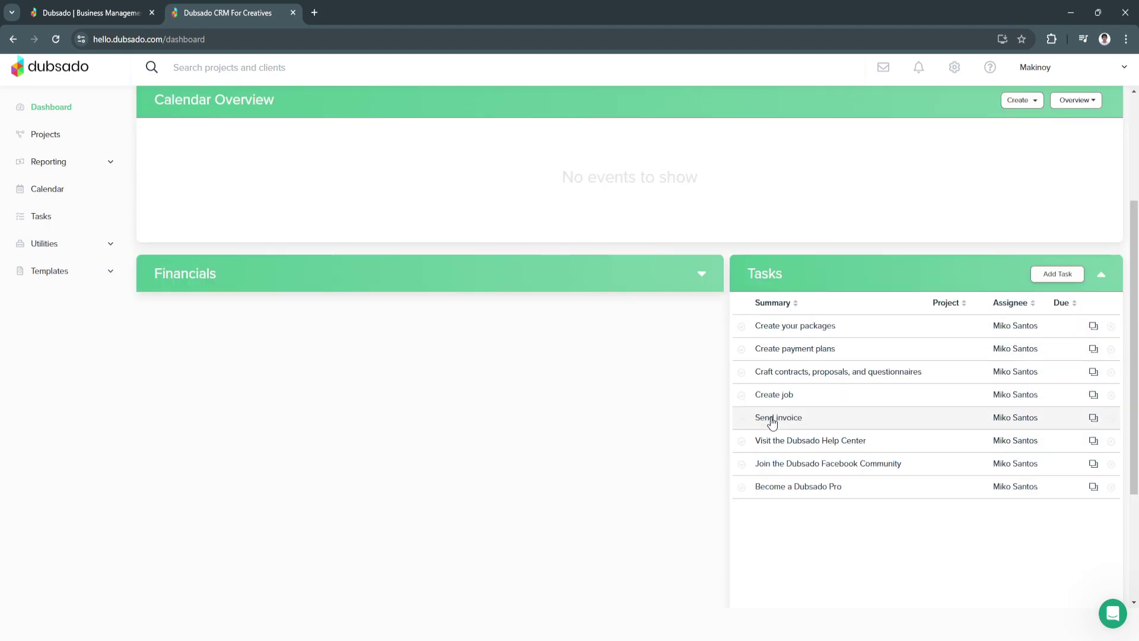
pyautogui.scroll(1, 771, 422)
pyautogui.scroll(2, 765, 422)
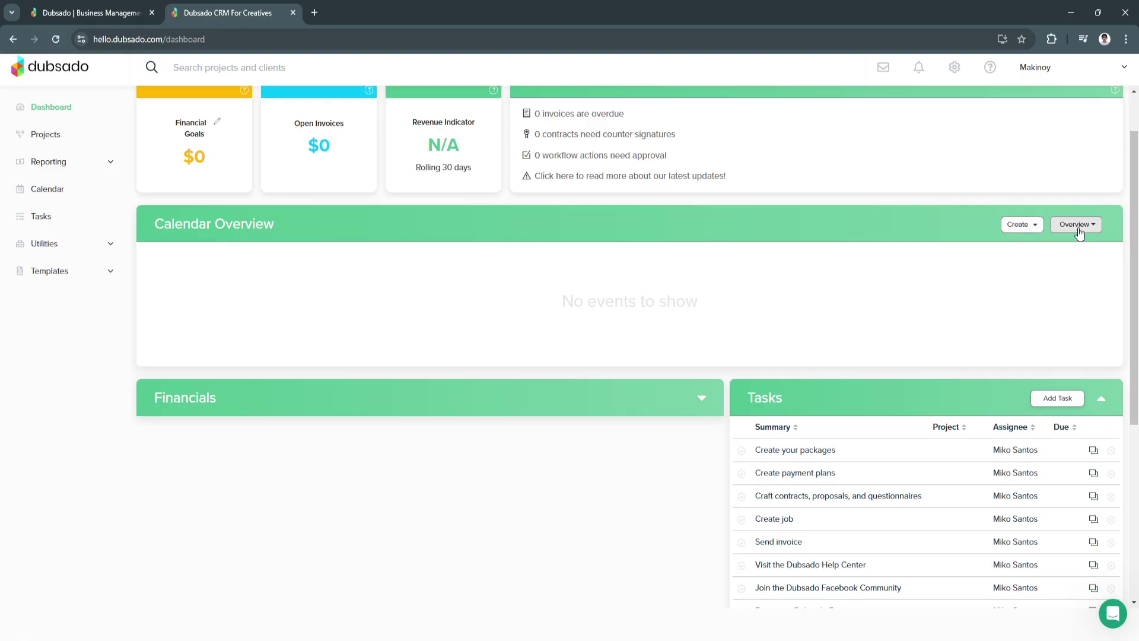
pyautogui.scroll(1, 542, 358)
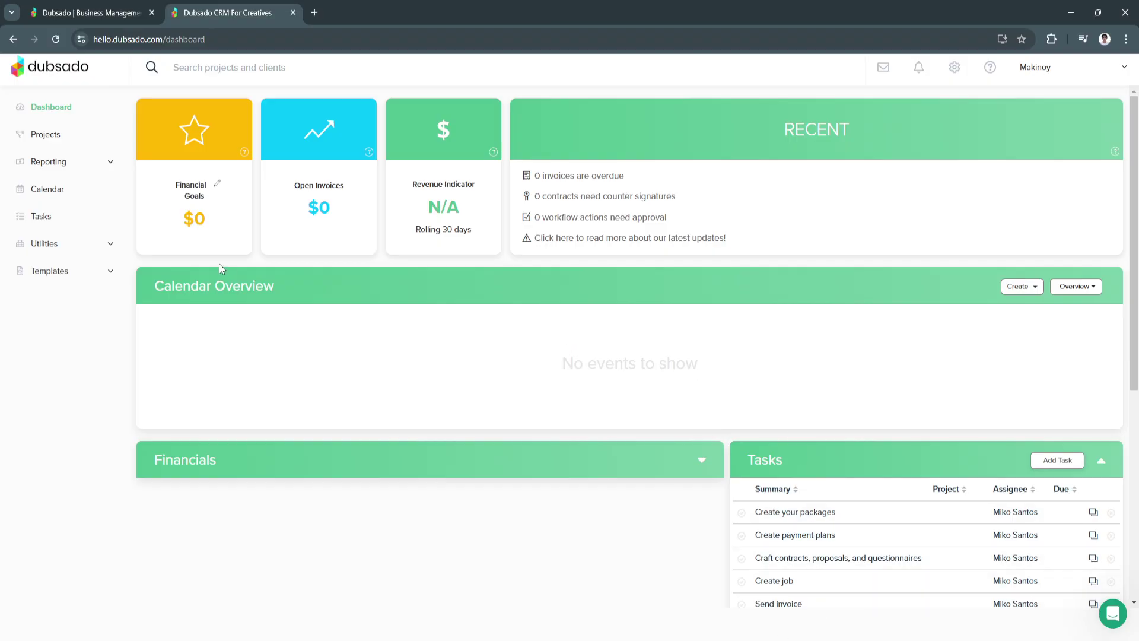
# Start a new project from the Projects list and title it TEST
pyautogui.click(302, 207)
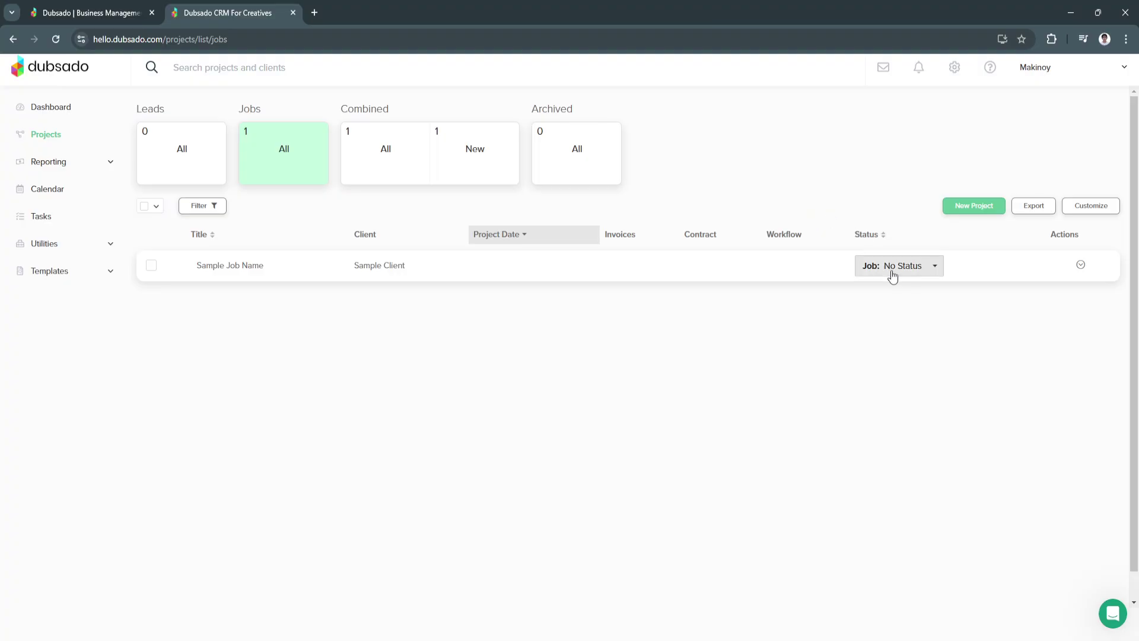
pyautogui.click(971, 211)
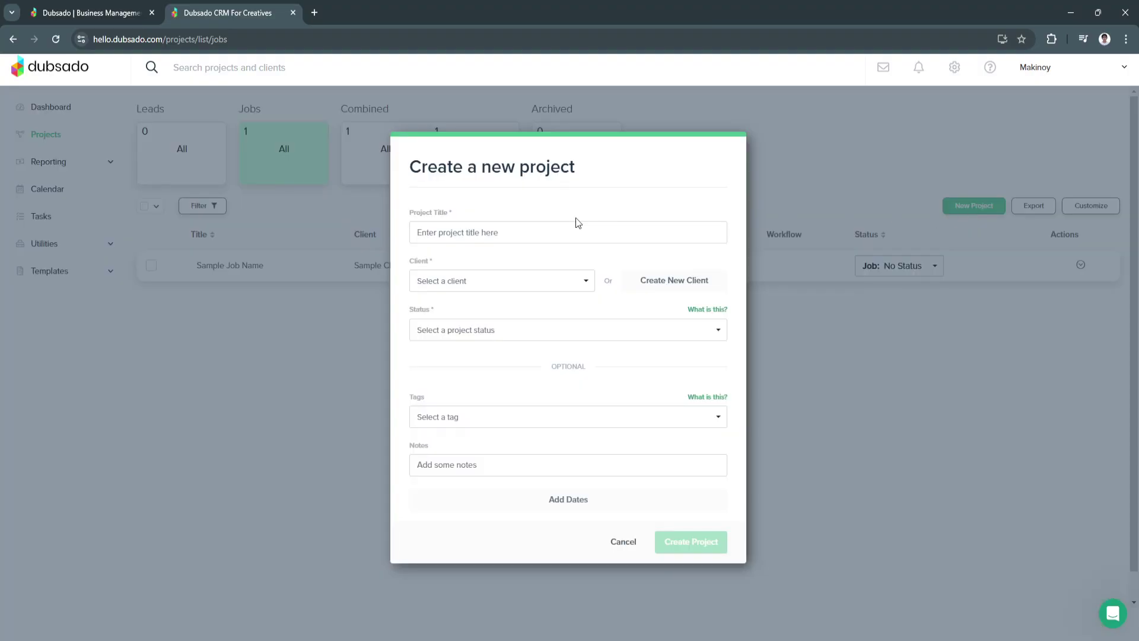
pyautogui.click(564, 228)
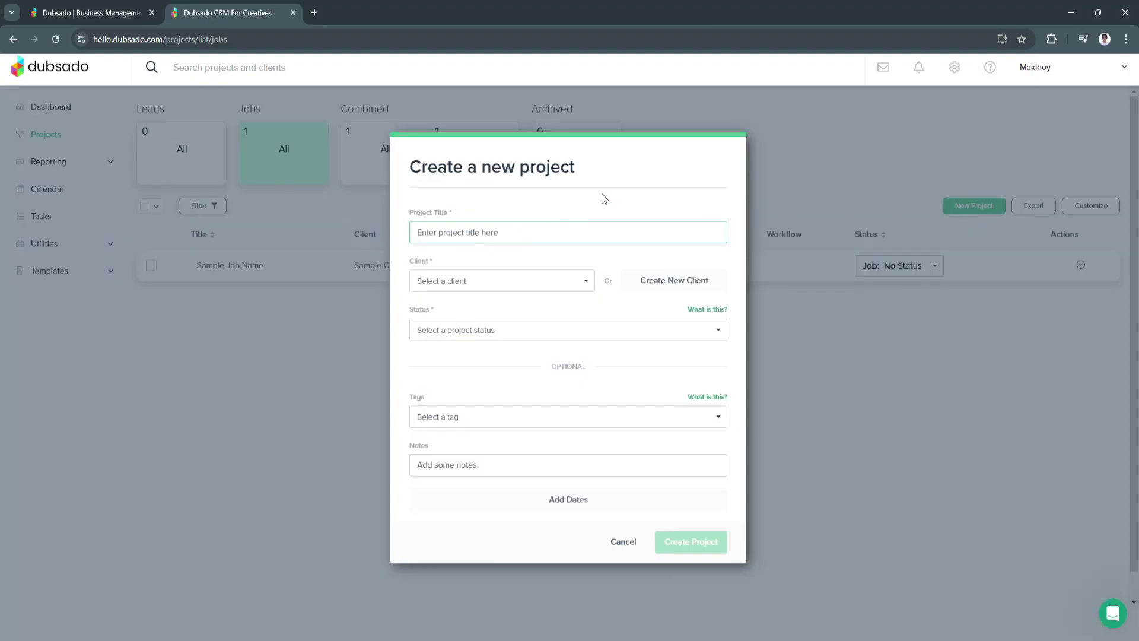
pyautogui.write('TEST')
# Assign Sample Client, set status Lead: No Status, and create the project
pyautogui.click(586, 281)
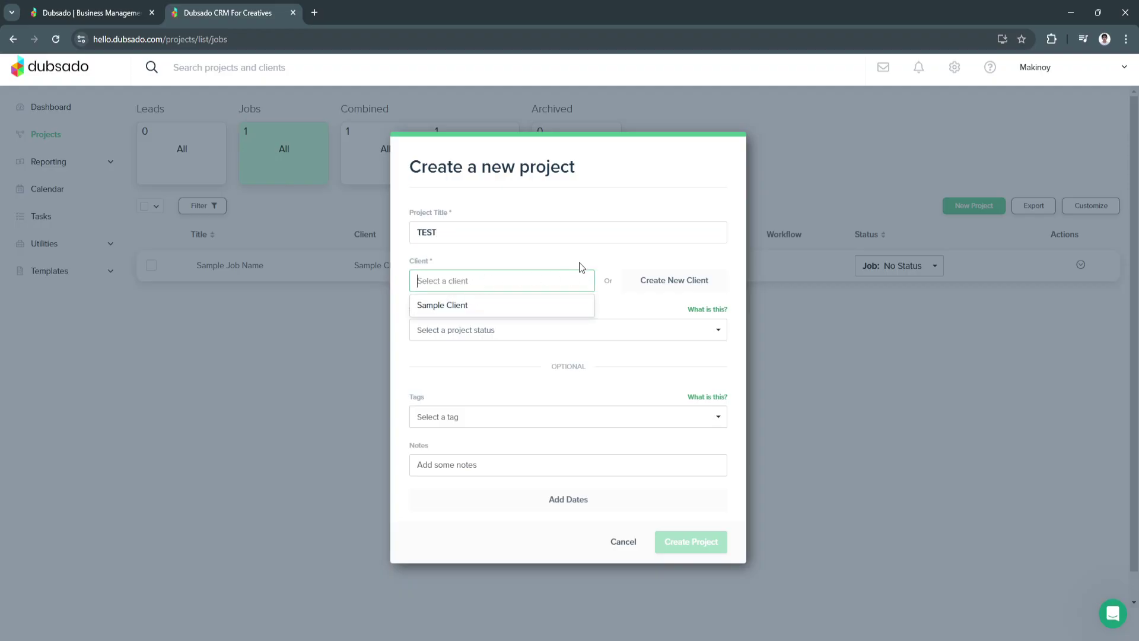
pyautogui.click(582, 266)
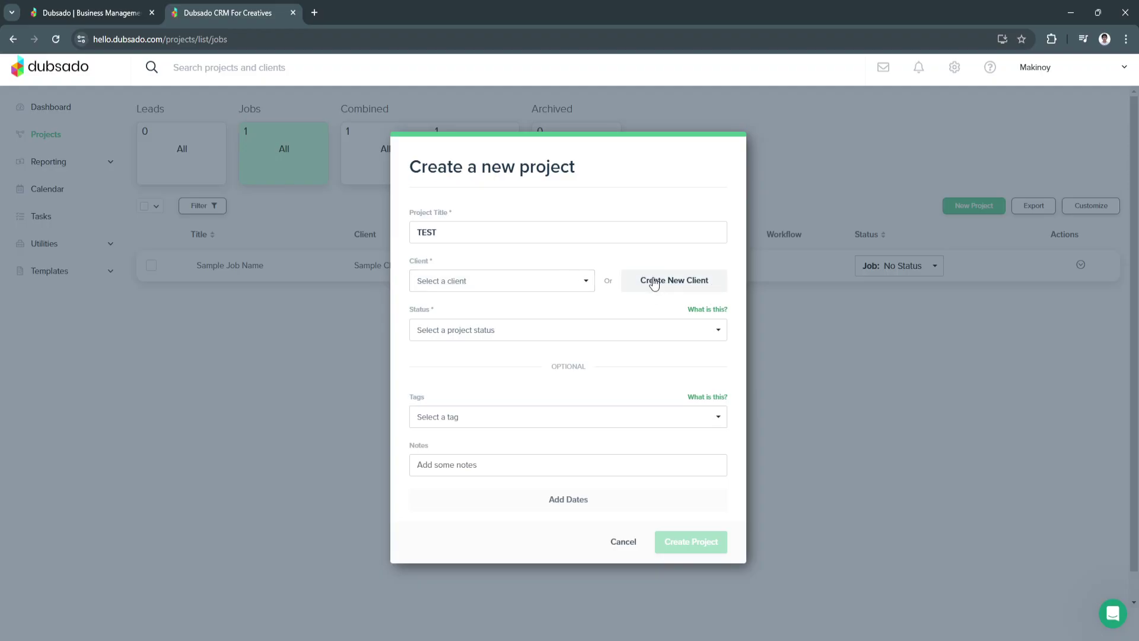
pyautogui.click(586, 280)
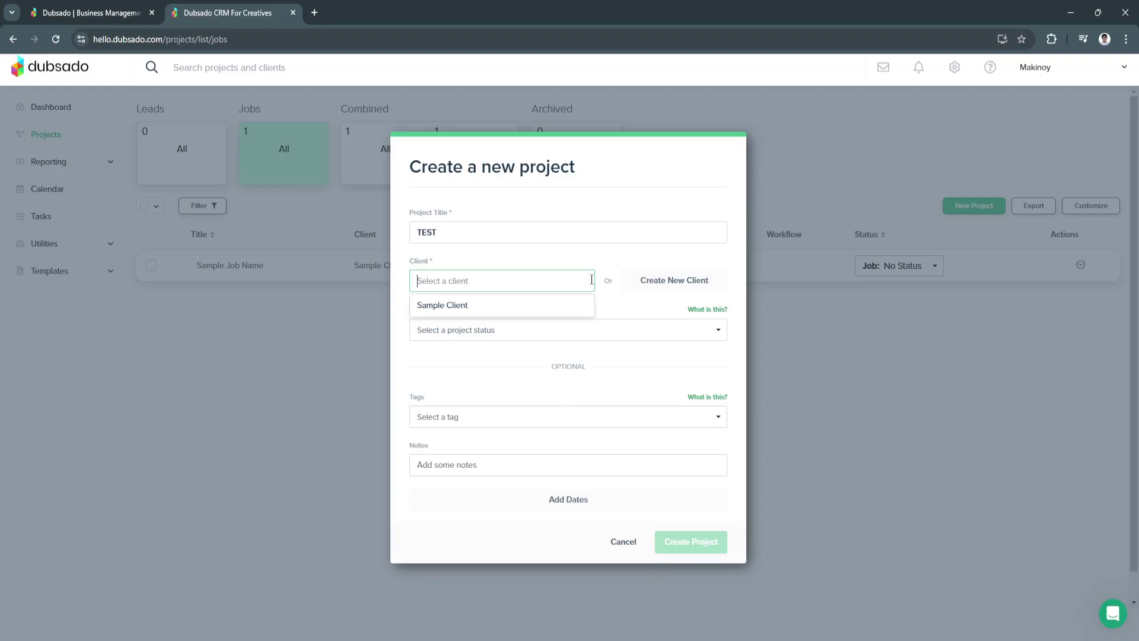
pyautogui.click(549, 302)
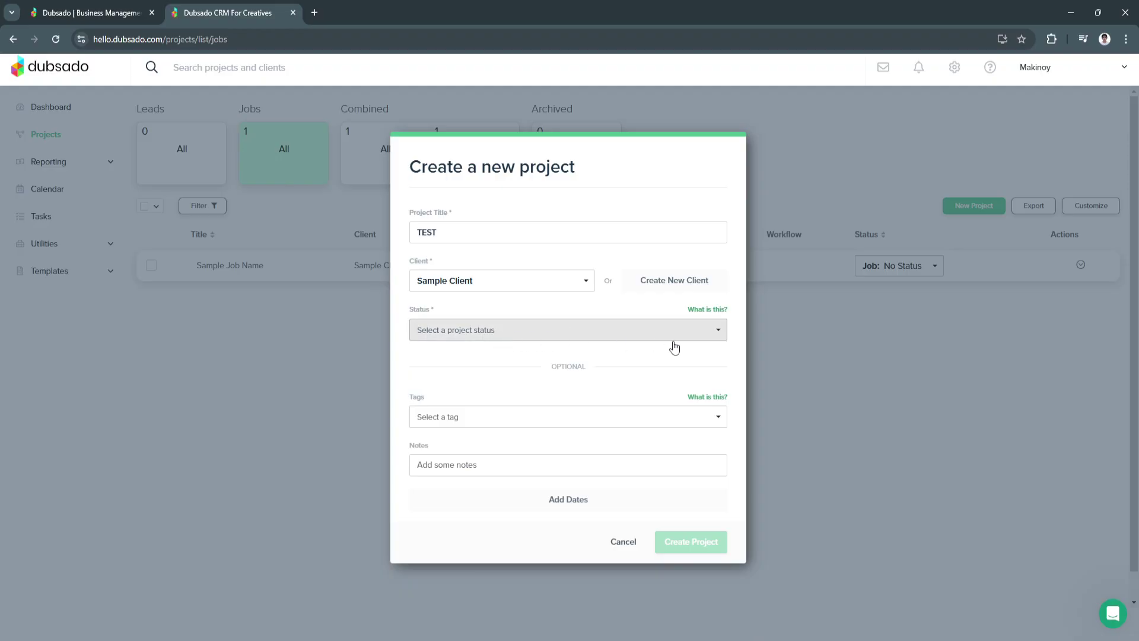
pyautogui.click(702, 335)
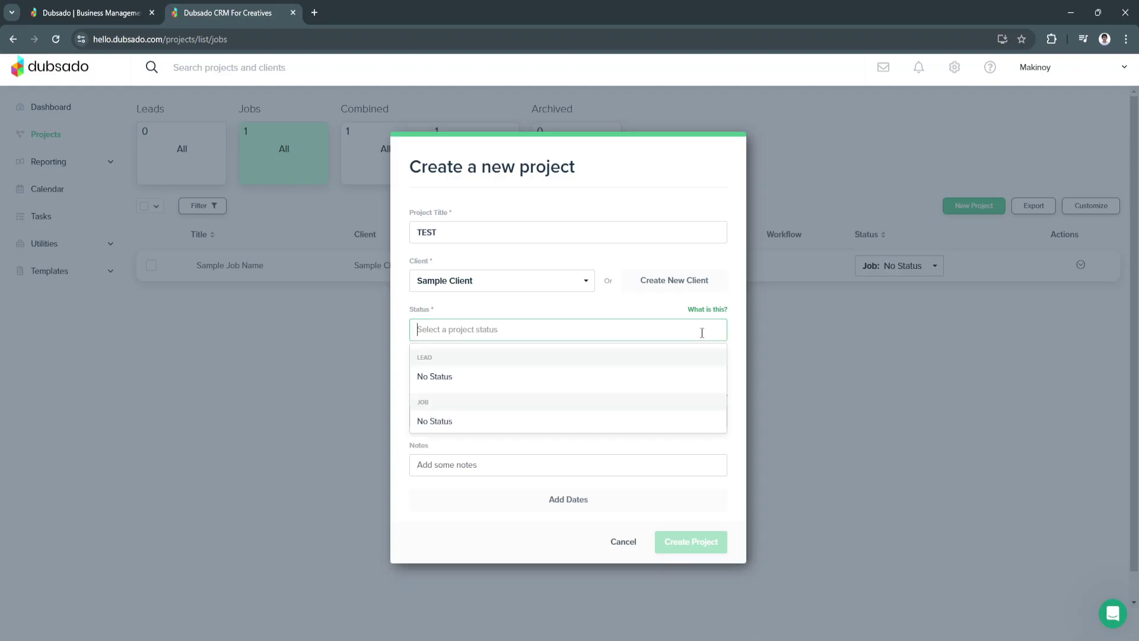
pyautogui.click(508, 380)
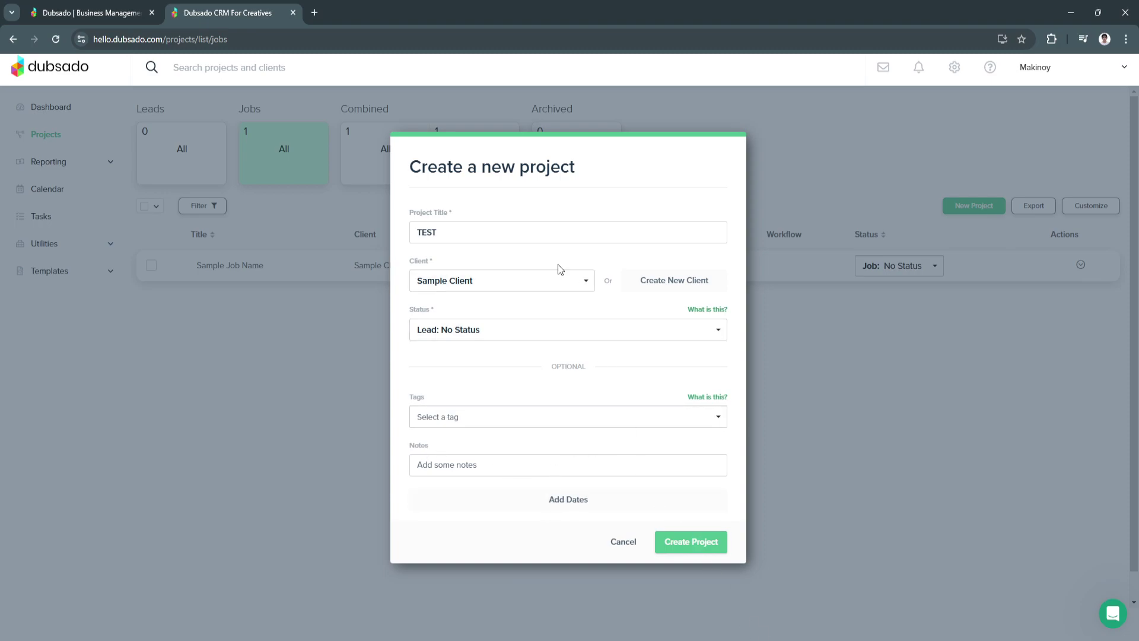
pyautogui.click(678, 537)
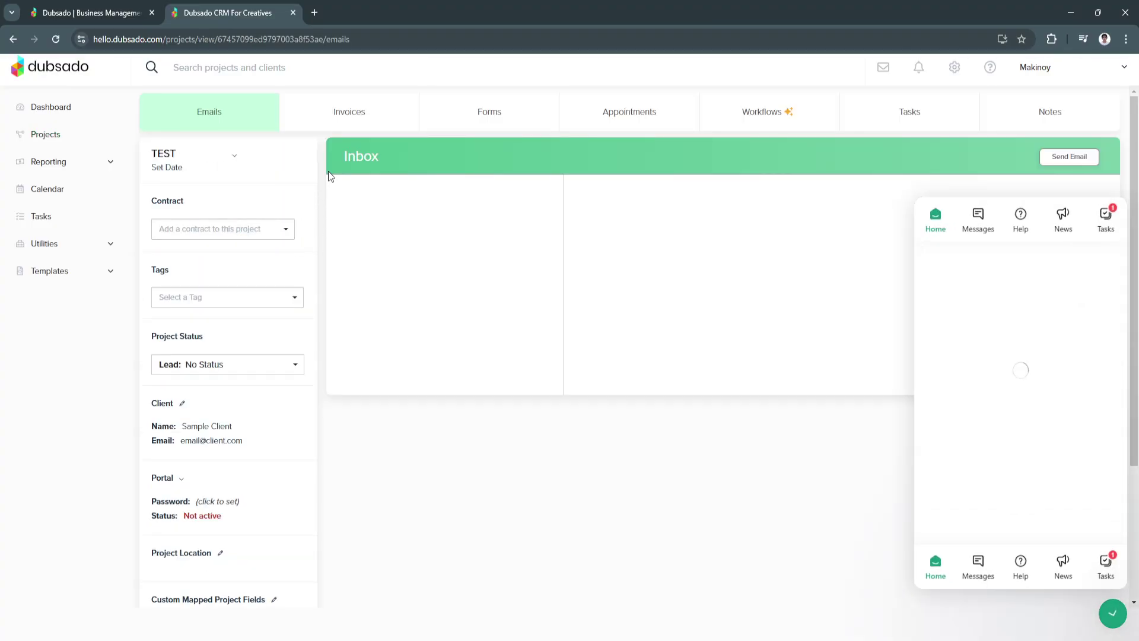
# Close the support chat and attach Sample Contract from the contracts list
pyautogui.click(1112, 613)
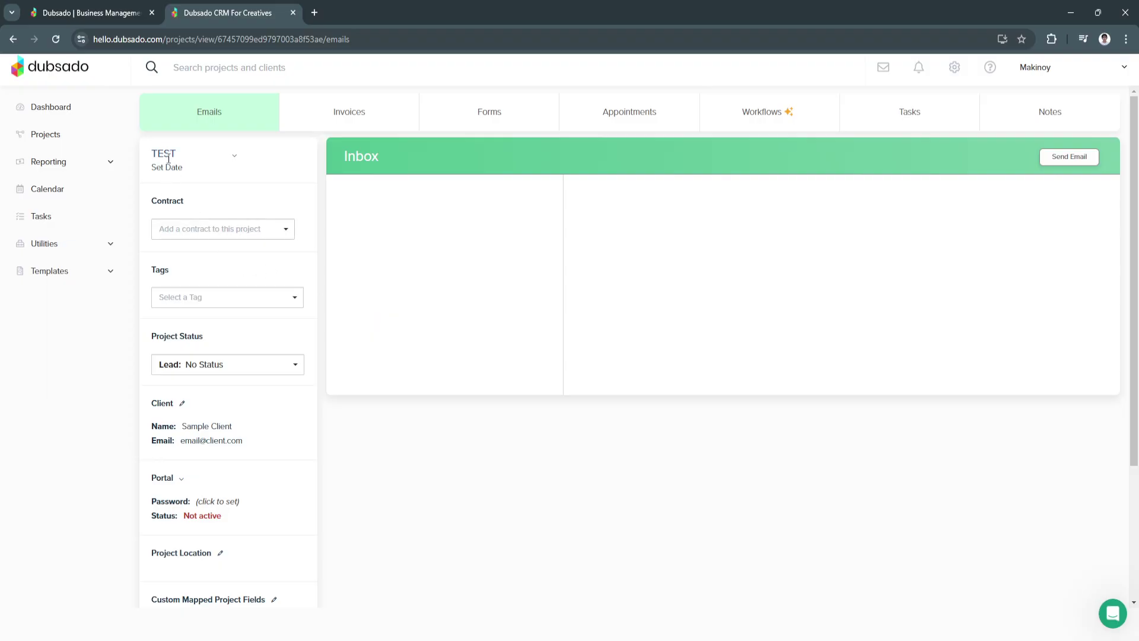
pyautogui.click(234, 229)
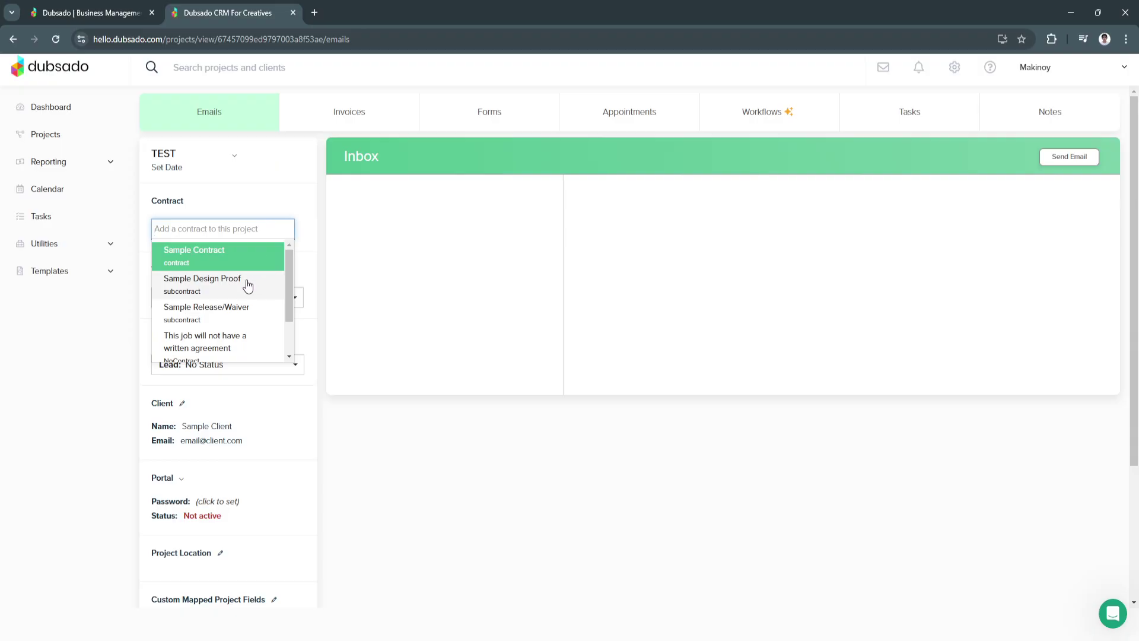
pyautogui.scroll(-1, 237, 309)
pyautogui.scroll(1, 236, 330)
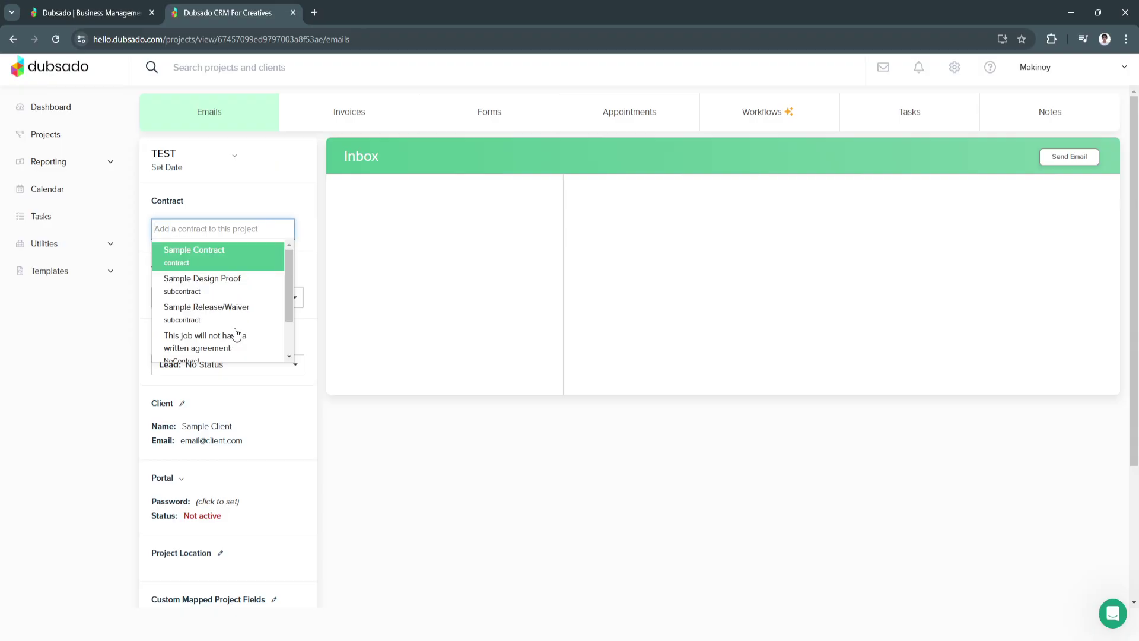
pyautogui.click(225, 261)
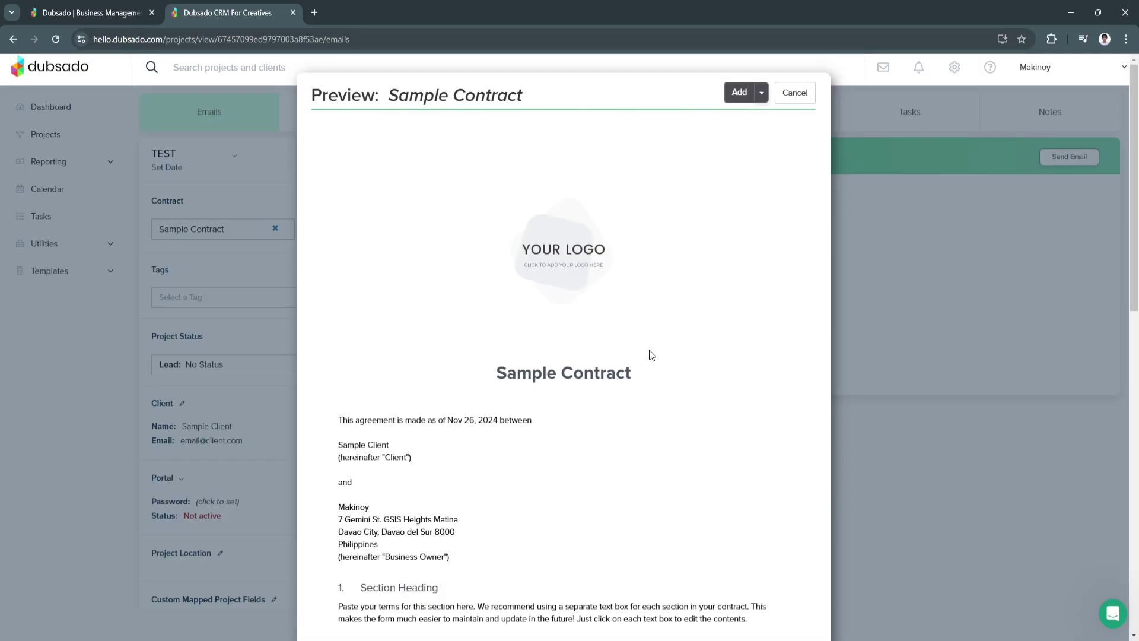
# Scroll the Sample Contract preview down to its client and owner signature sections
pyautogui.scroll(-1, 648, 354)
pyautogui.scroll(1, 646, 354)
pyautogui.scroll(-3, 633, 350)
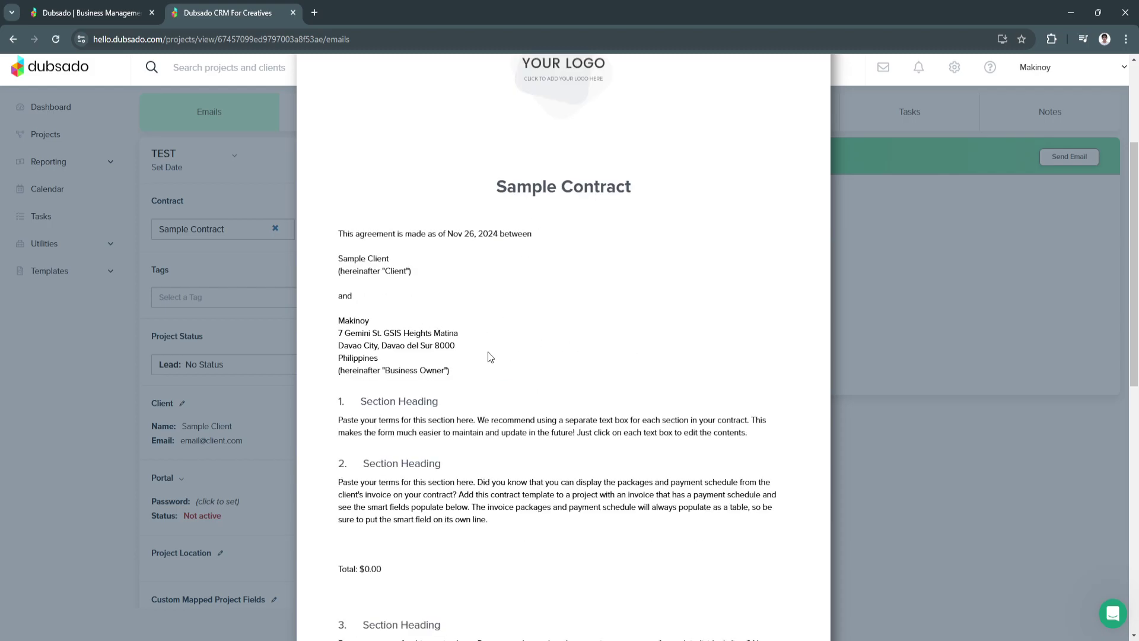
pyautogui.scroll(-10, 490, 356)
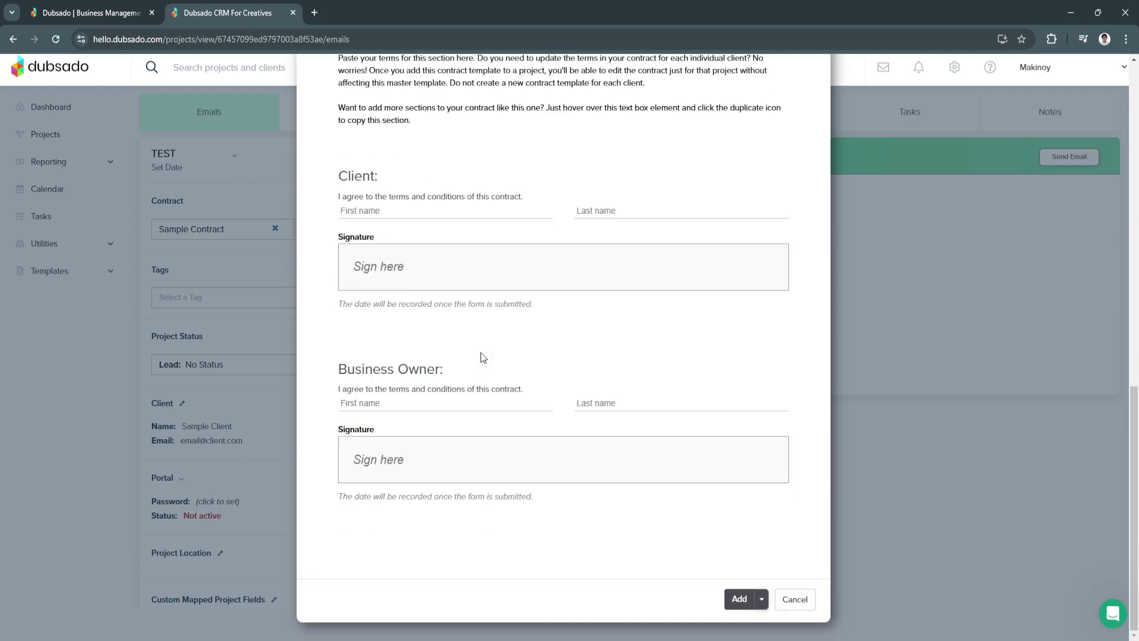
pyautogui.click(780, 596)
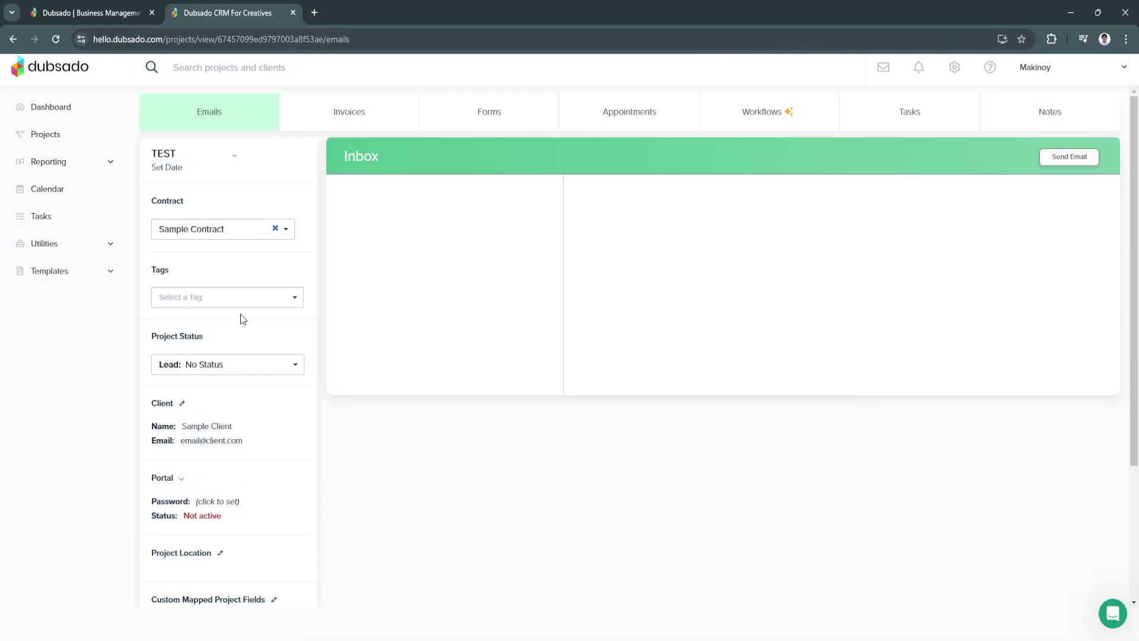
pyautogui.click(202, 298)
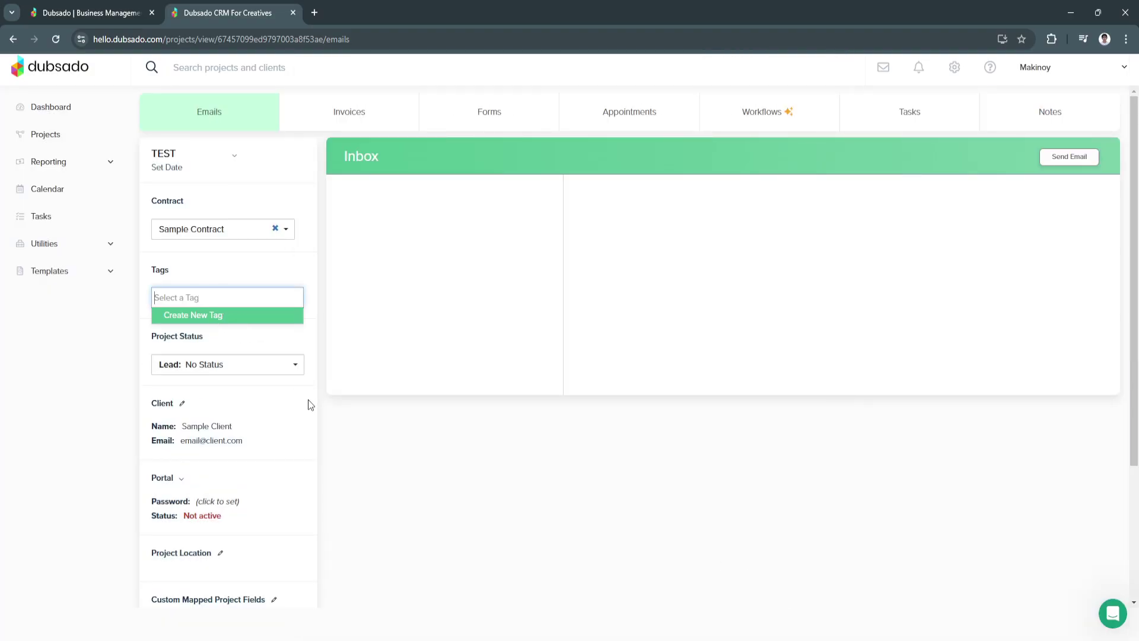
pyautogui.click(372, 439)
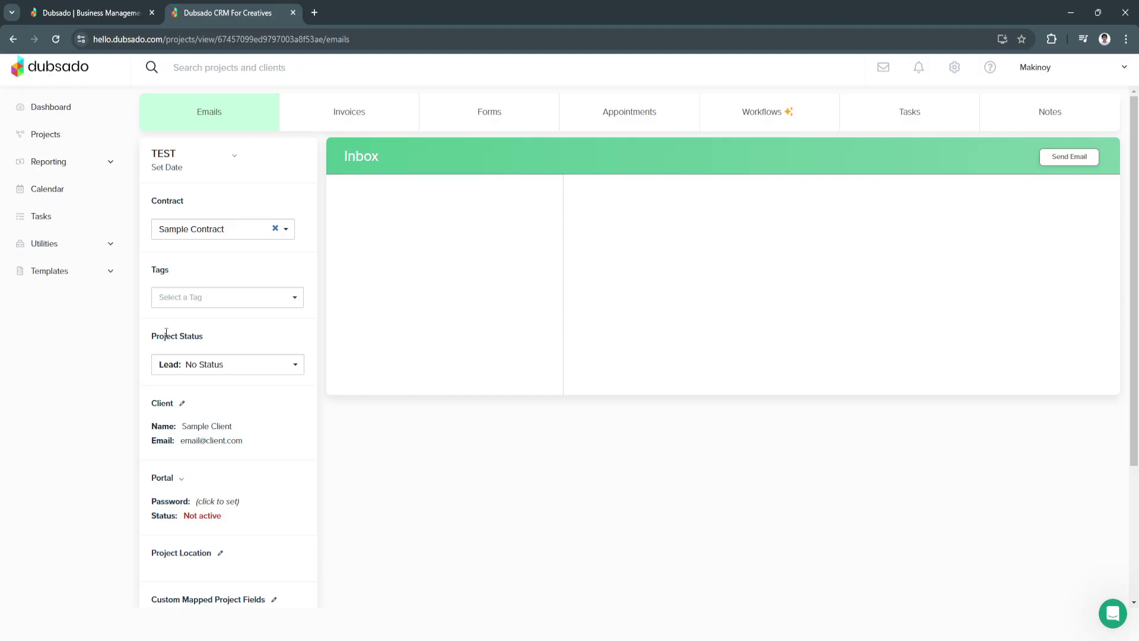
pyautogui.click(254, 362)
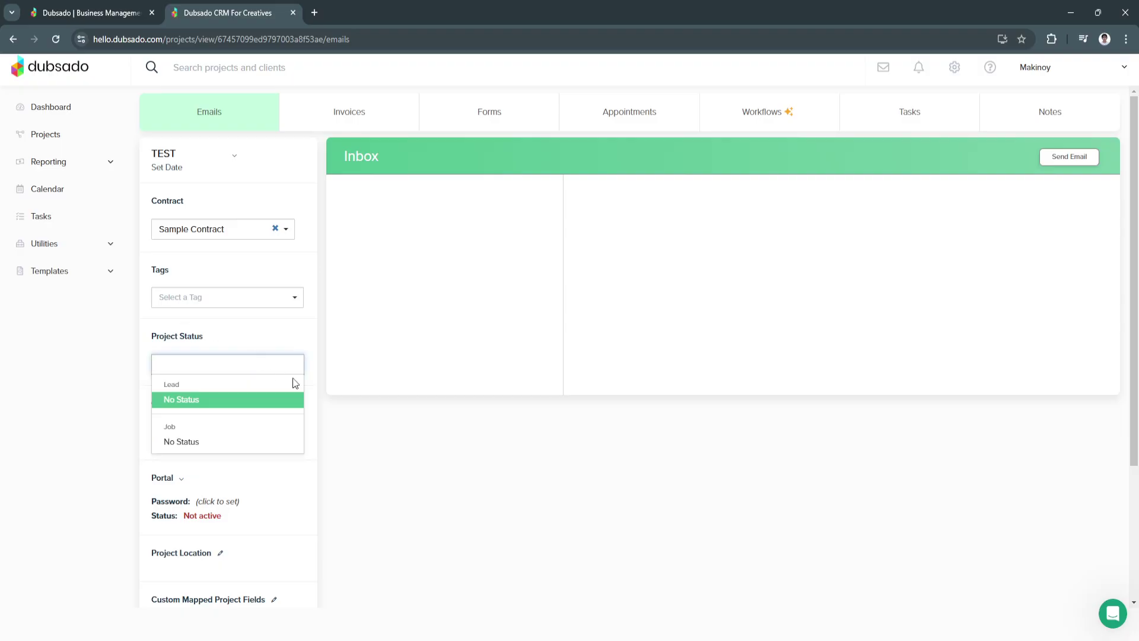
pyautogui.click(285, 400)
pyautogui.scroll(-3, 350, 454)
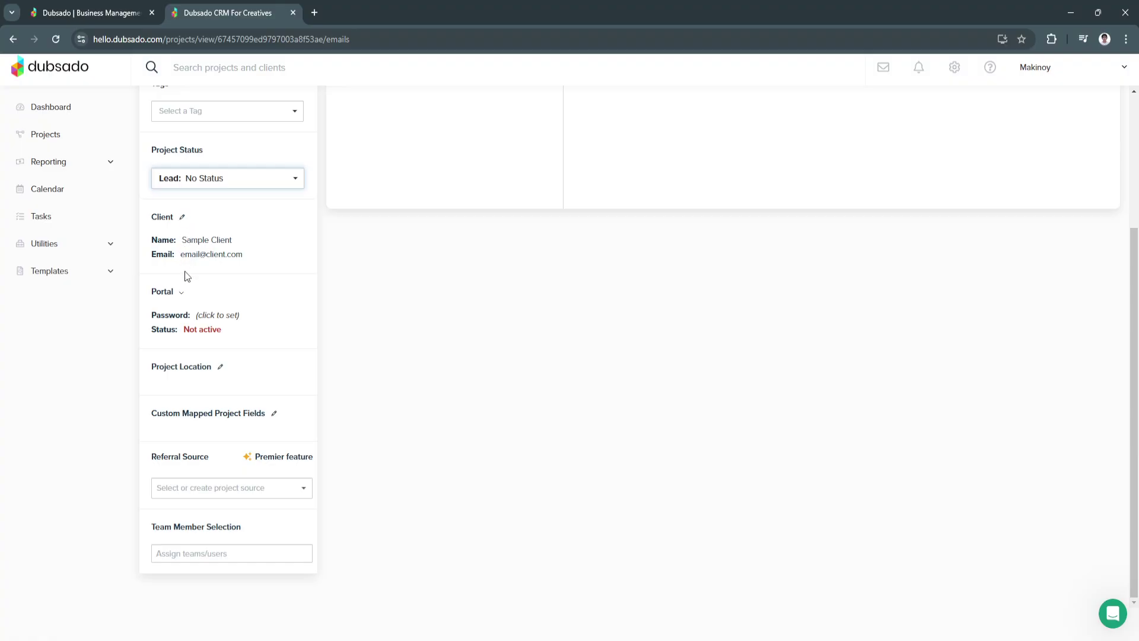
pyautogui.click(220, 368)
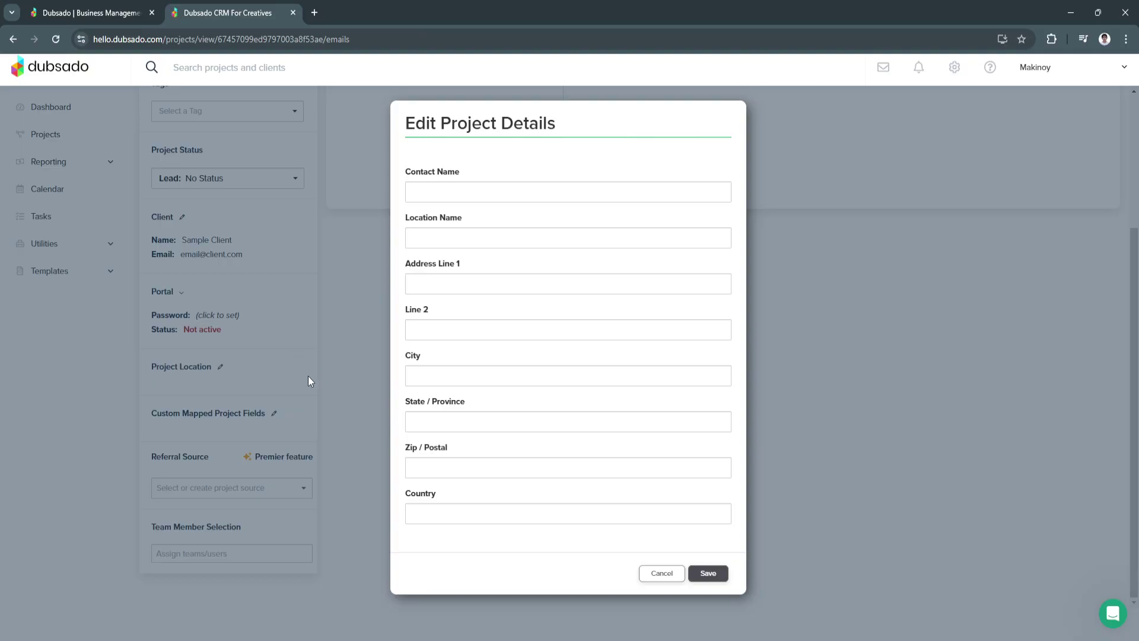
pyautogui.click(661, 573)
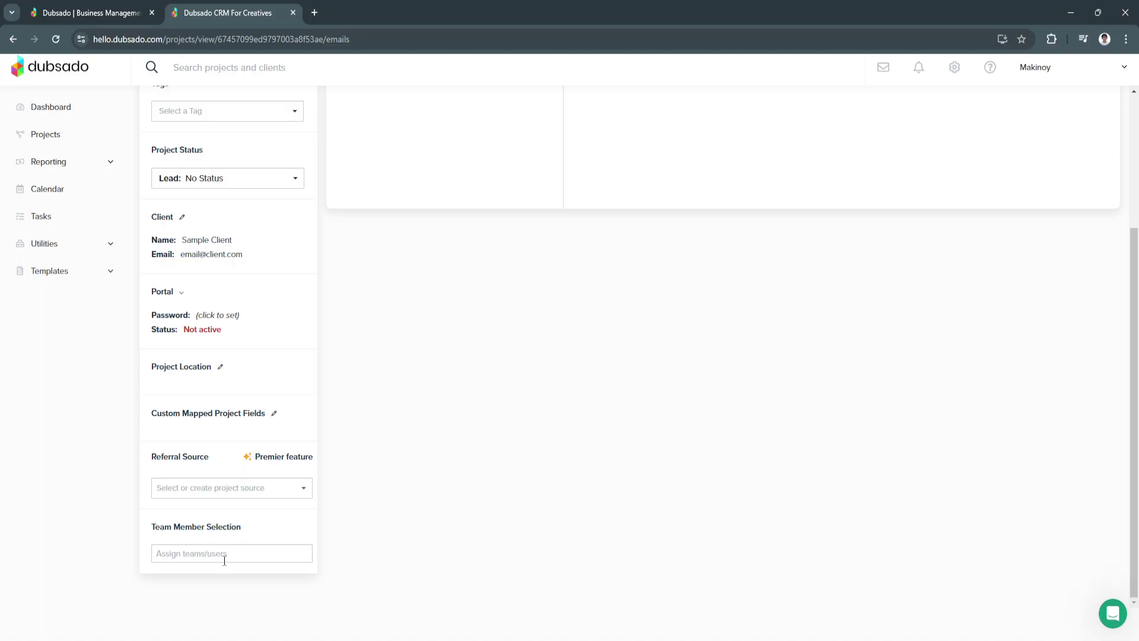
pyautogui.scroll(3, 371, 529)
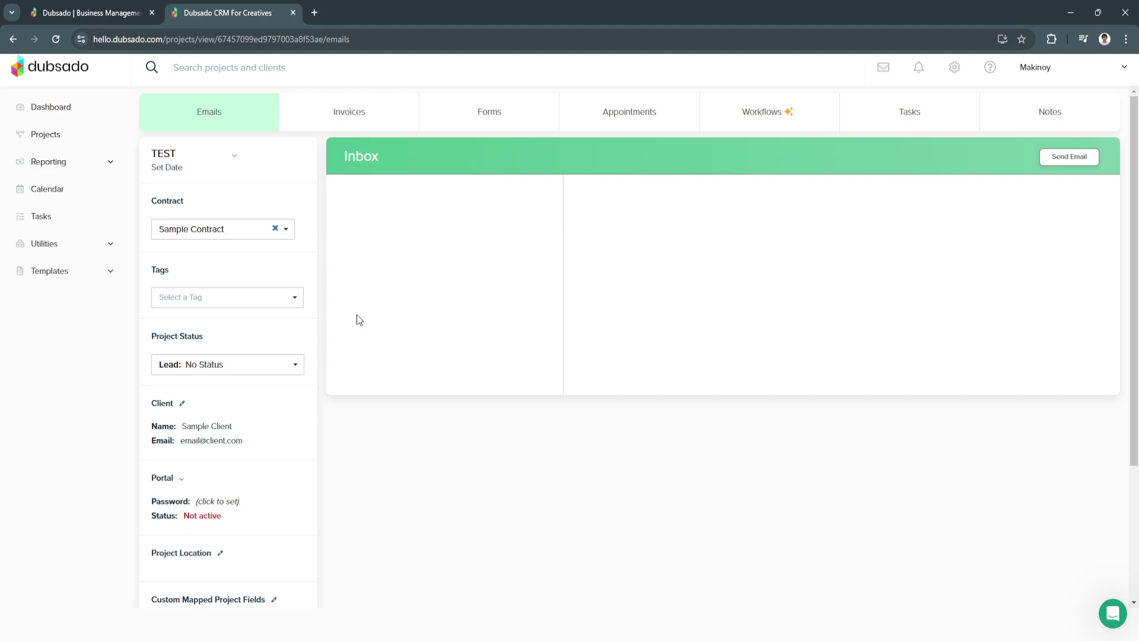
# Browse the TEST project's Invoices, Recurring Invoices, Refunds, Invoice Options and Expenses pages
pyautogui.click(348, 109)
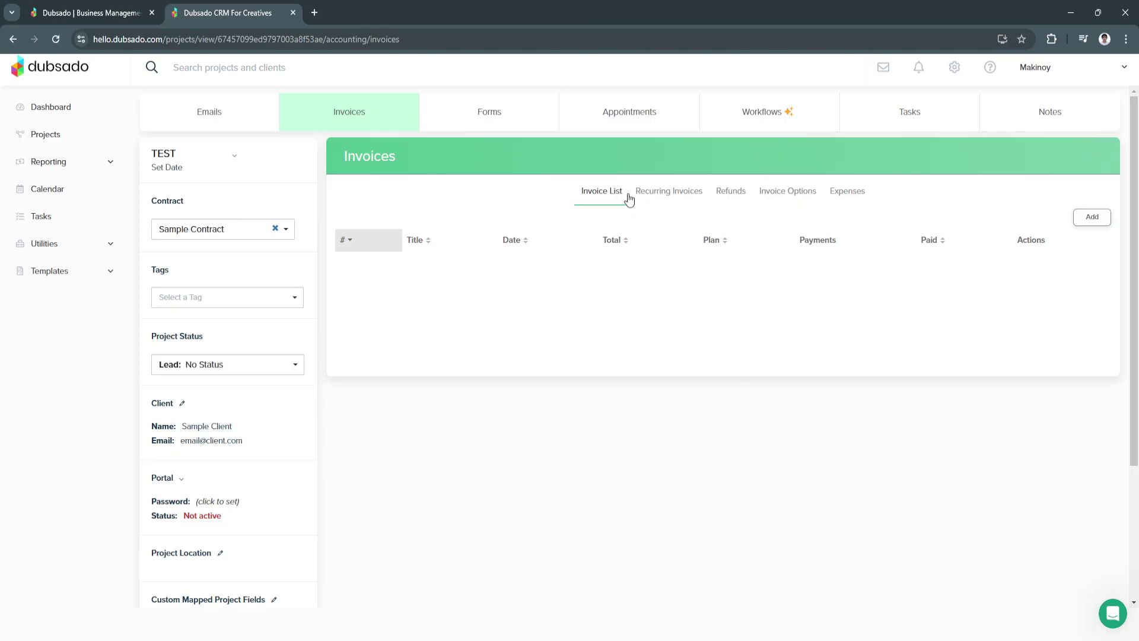
pyautogui.click(667, 192)
pyautogui.click(736, 199)
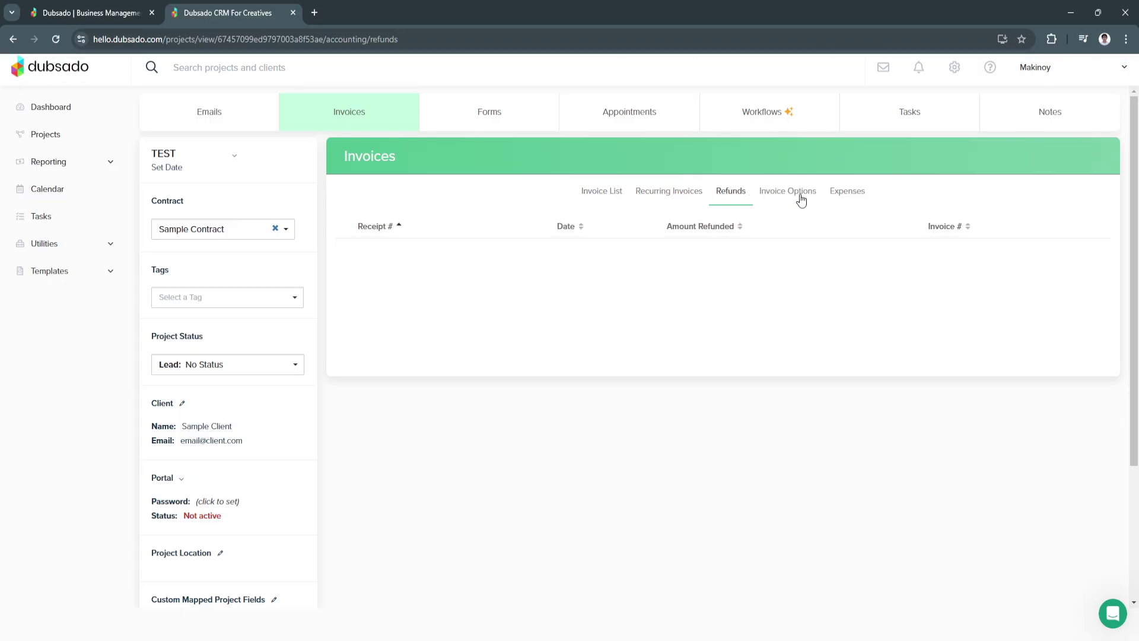
pyautogui.click(801, 198)
pyautogui.click(847, 192)
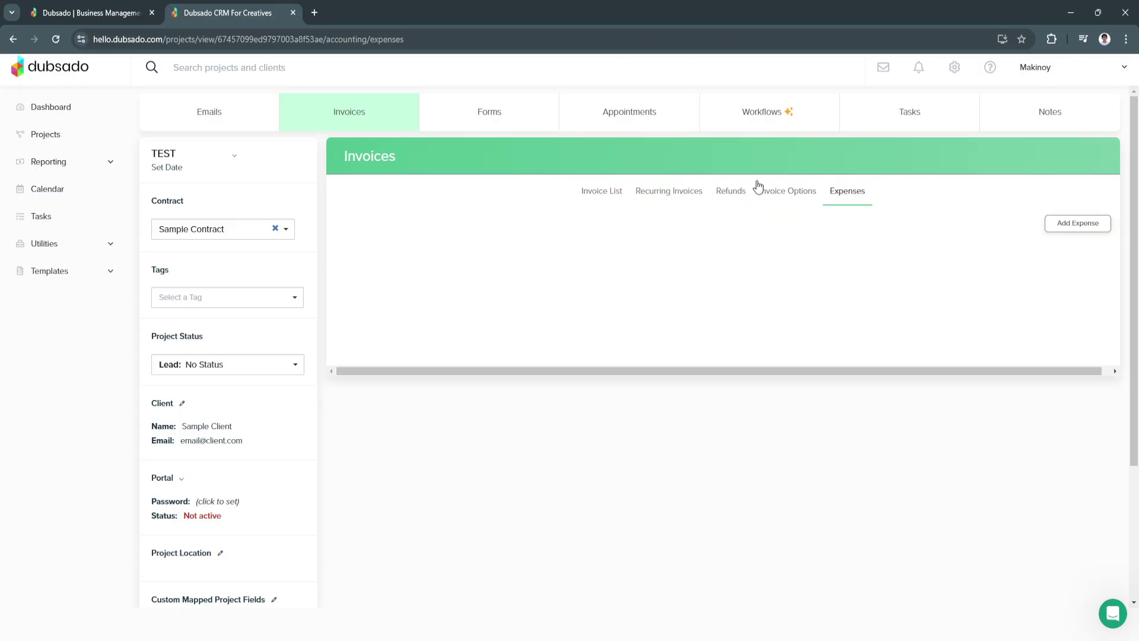
pyautogui.click(475, 110)
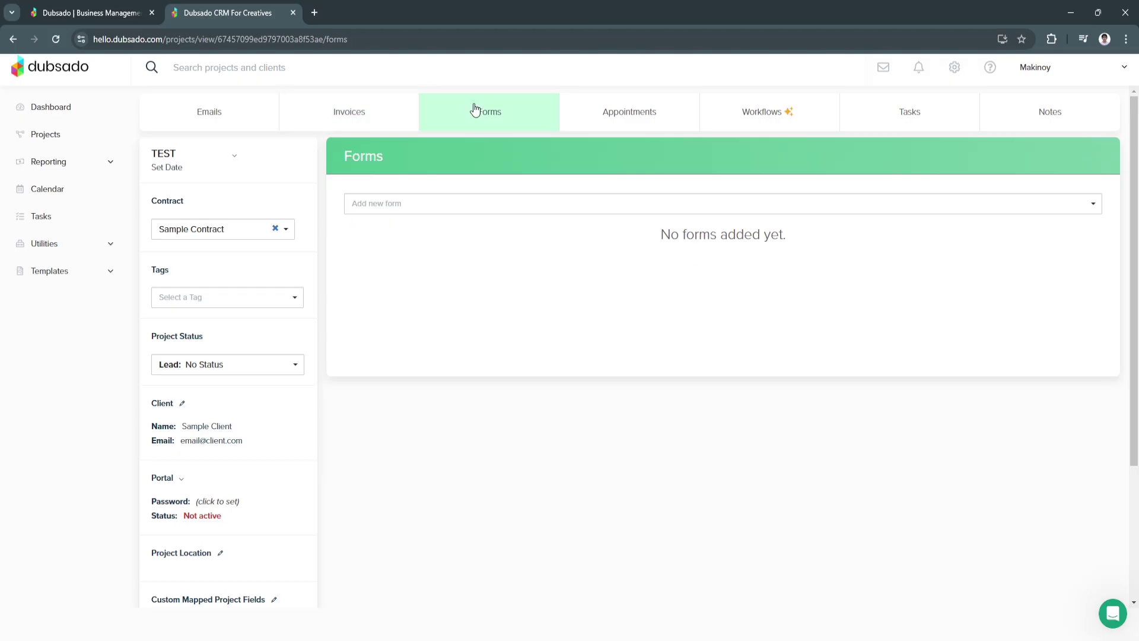
pyautogui.click(588, 206)
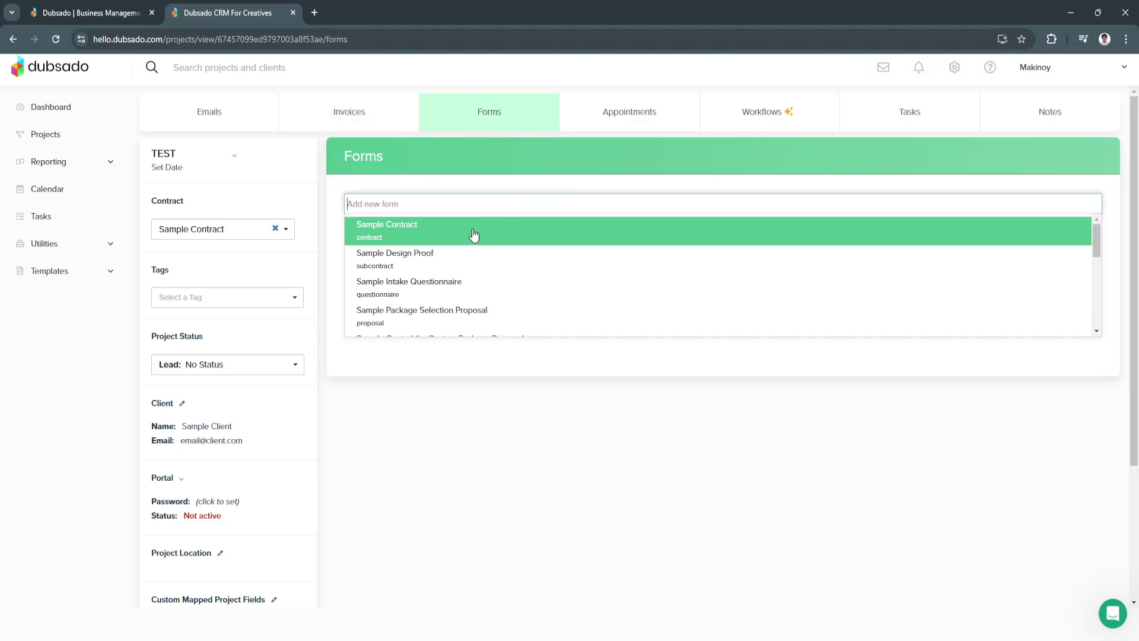
pyautogui.click(431, 201)
pyautogui.click(428, 208)
pyautogui.scroll(-10, 454, 291)
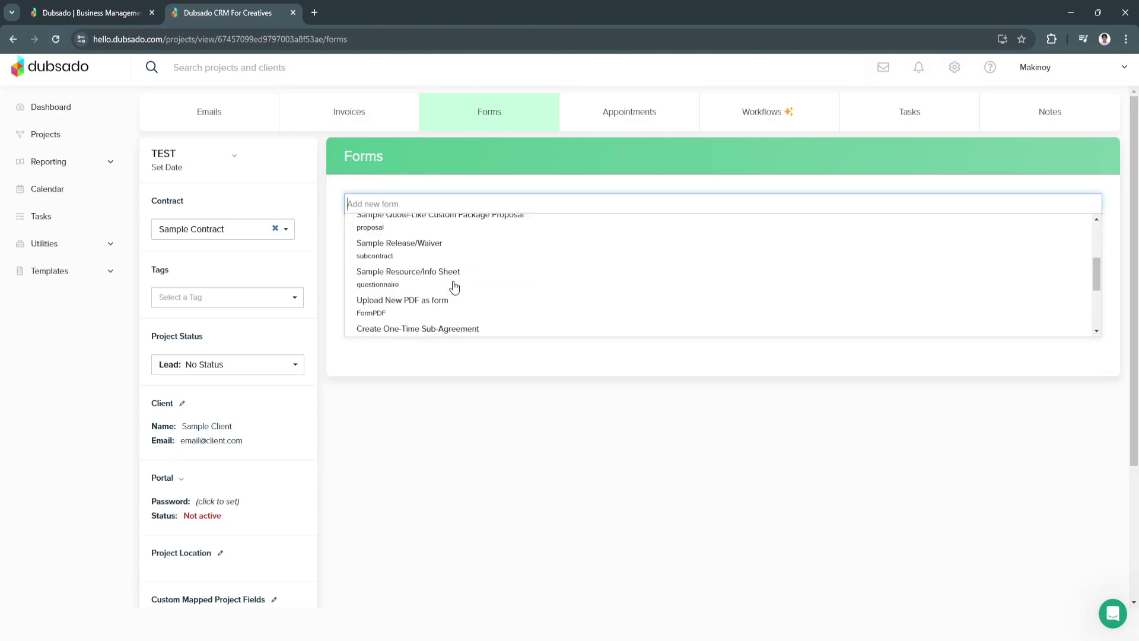
pyautogui.click(428, 367)
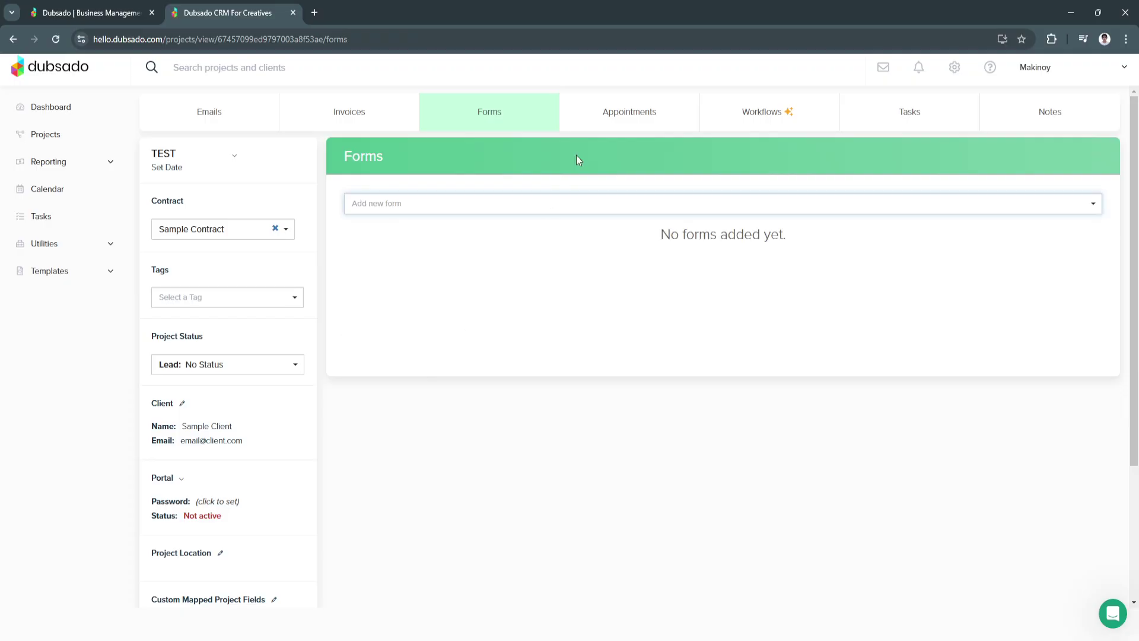
# Check the project's Pending and Confirmed appointments and the Schedule Appointment options, then close them
pyautogui.click(619, 112)
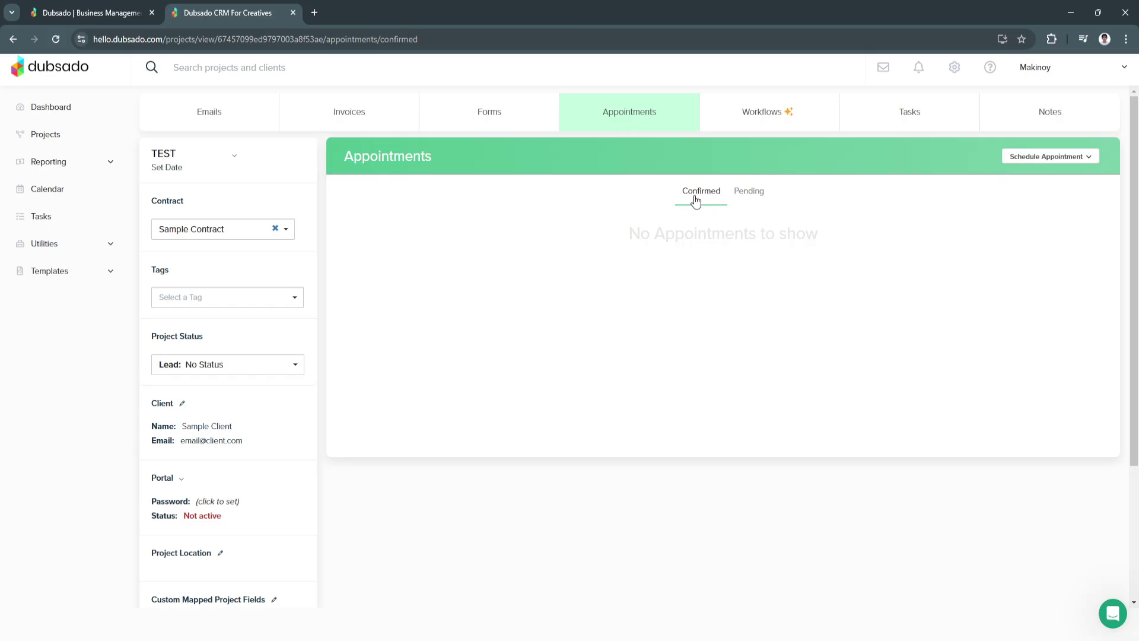
pyautogui.click(747, 196)
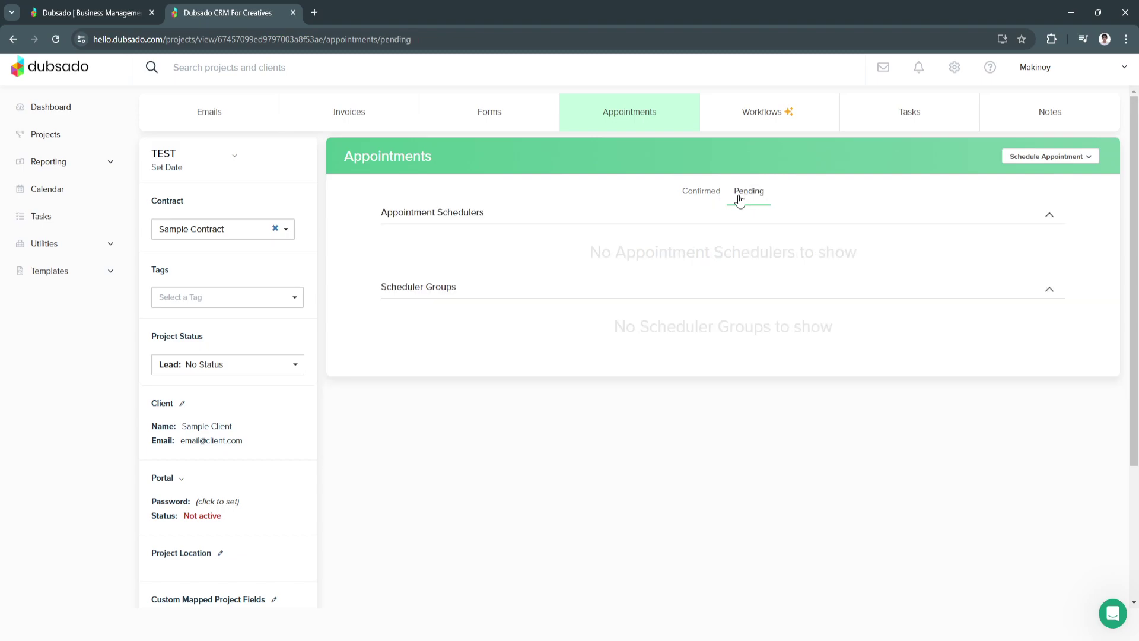
pyautogui.click(695, 203)
pyautogui.click(1024, 156)
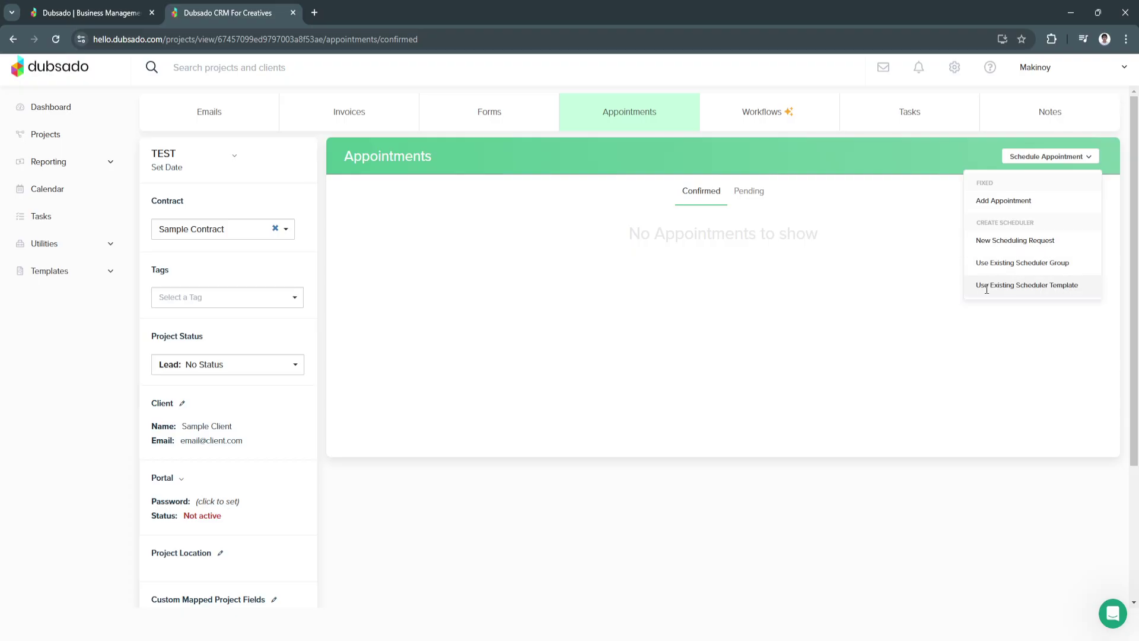
pyautogui.click(861, 319)
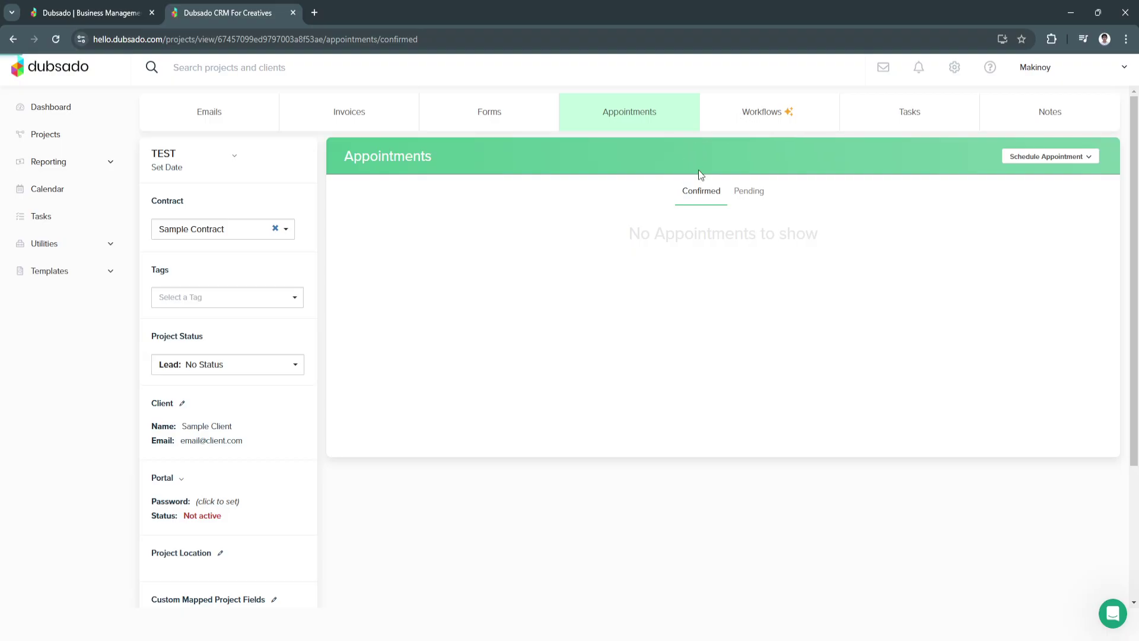
# Open the project's workflows and apply Sample Workflow to TEST
pyautogui.click(870, 125)
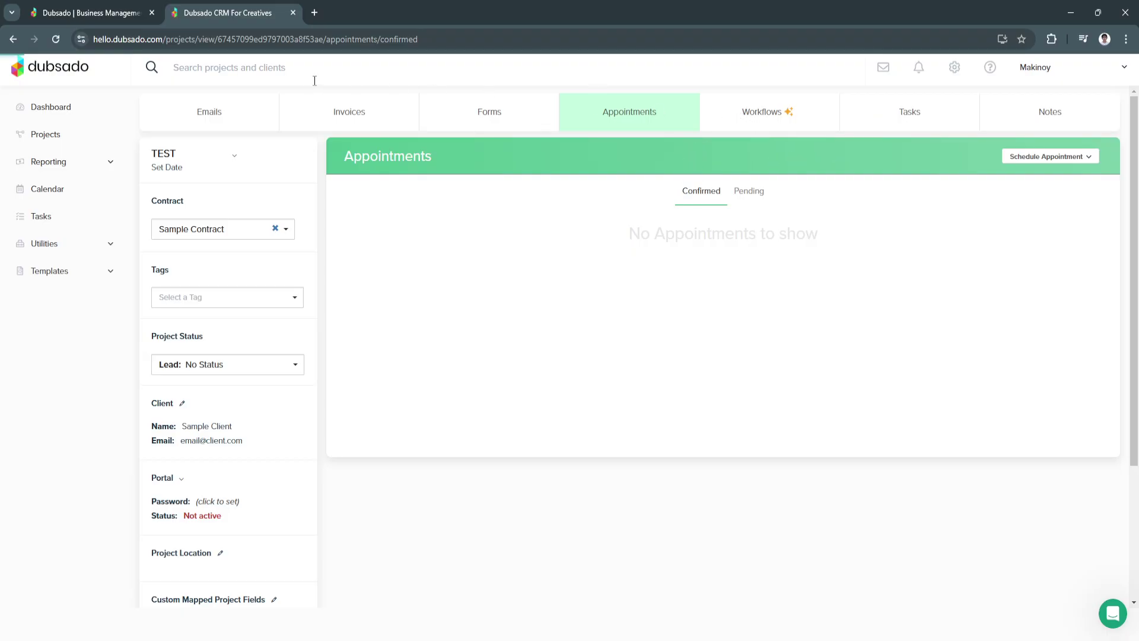
pyautogui.doubleClick(742, 125)
pyautogui.click(711, 123)
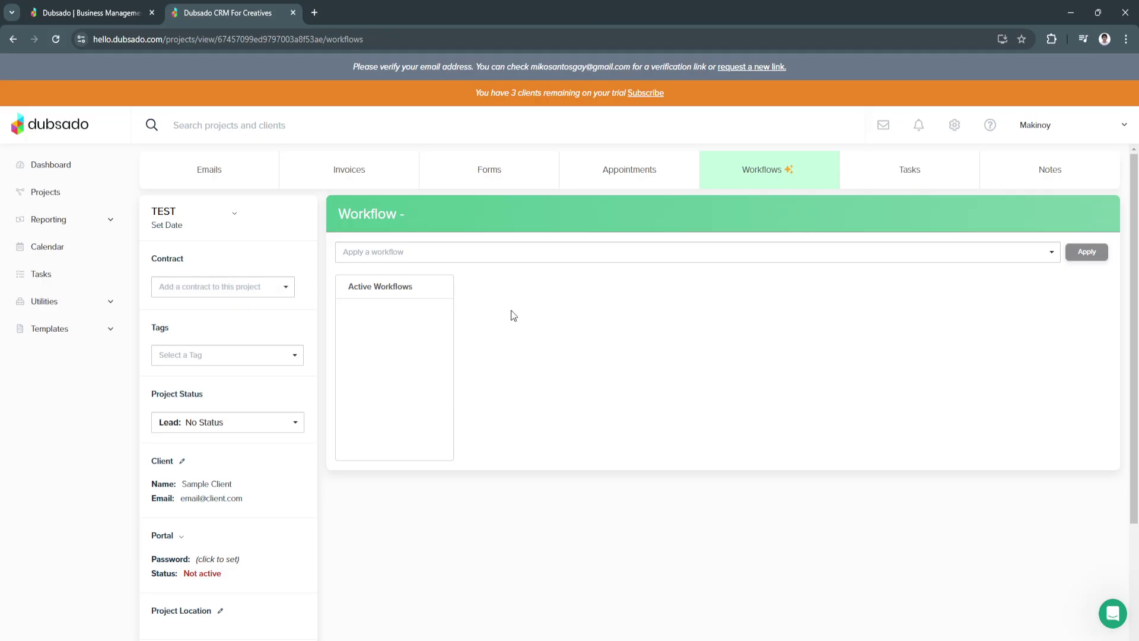
pyautogui.click(490, 253)
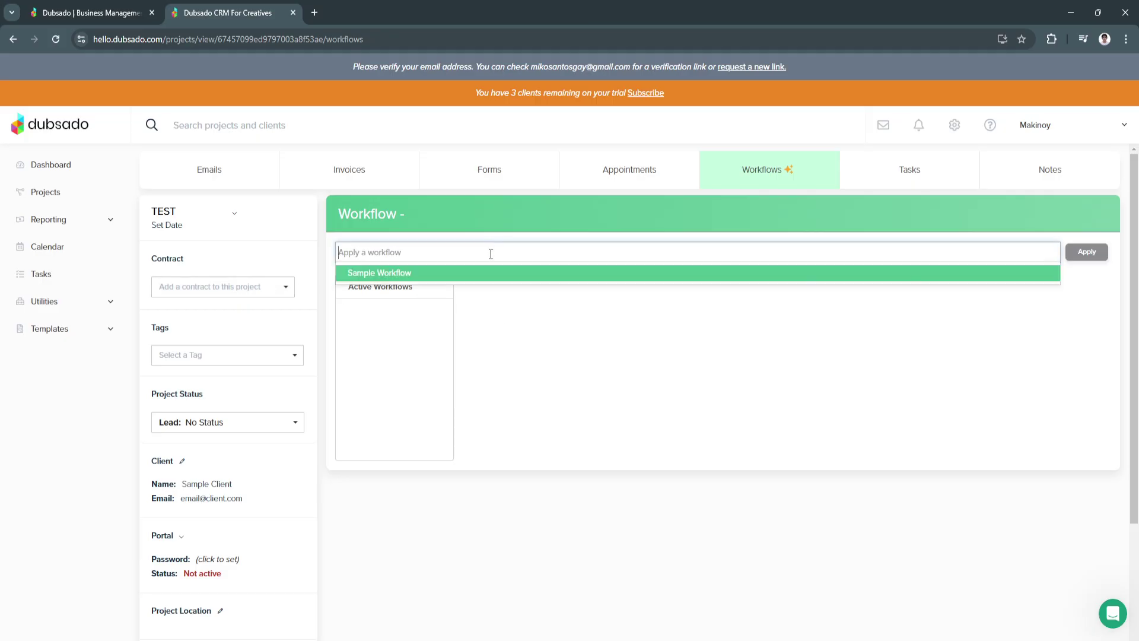
pyautogui.click(488, 273)
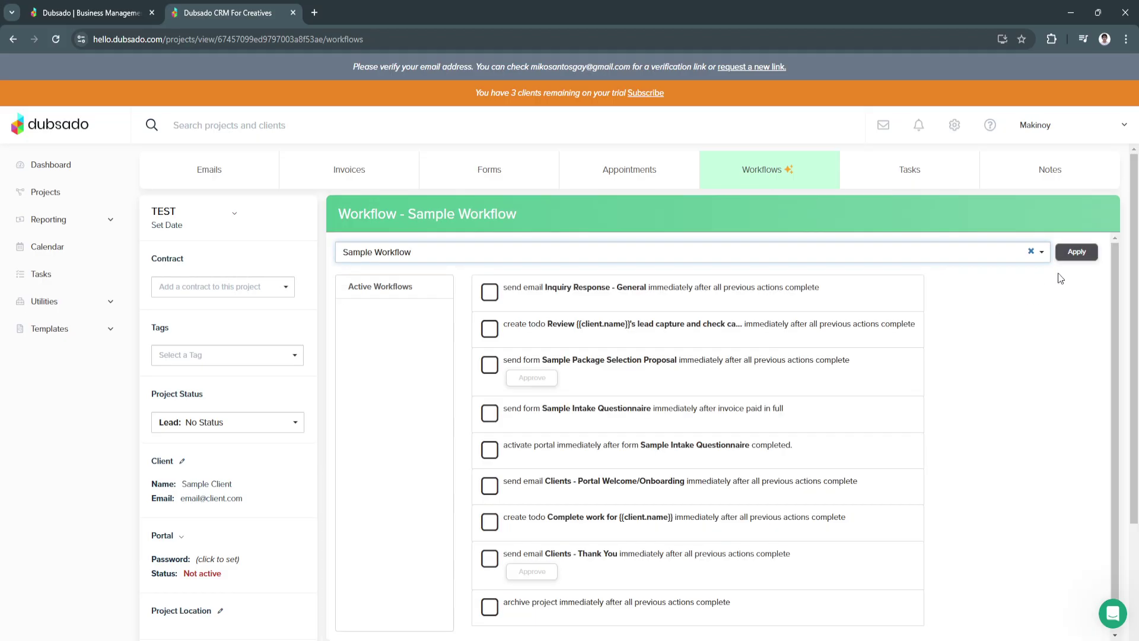
pyautogui.click(1075, 252)
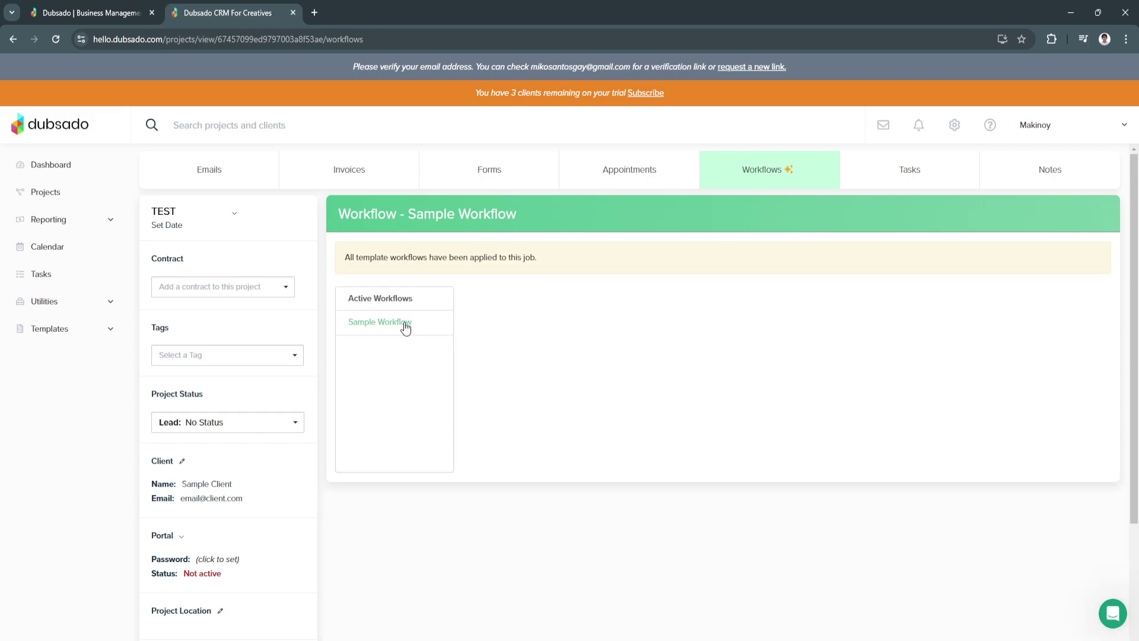
# Review the Sample Workflow steps and overview, then return to the project
pyautogui.click(382, 322)
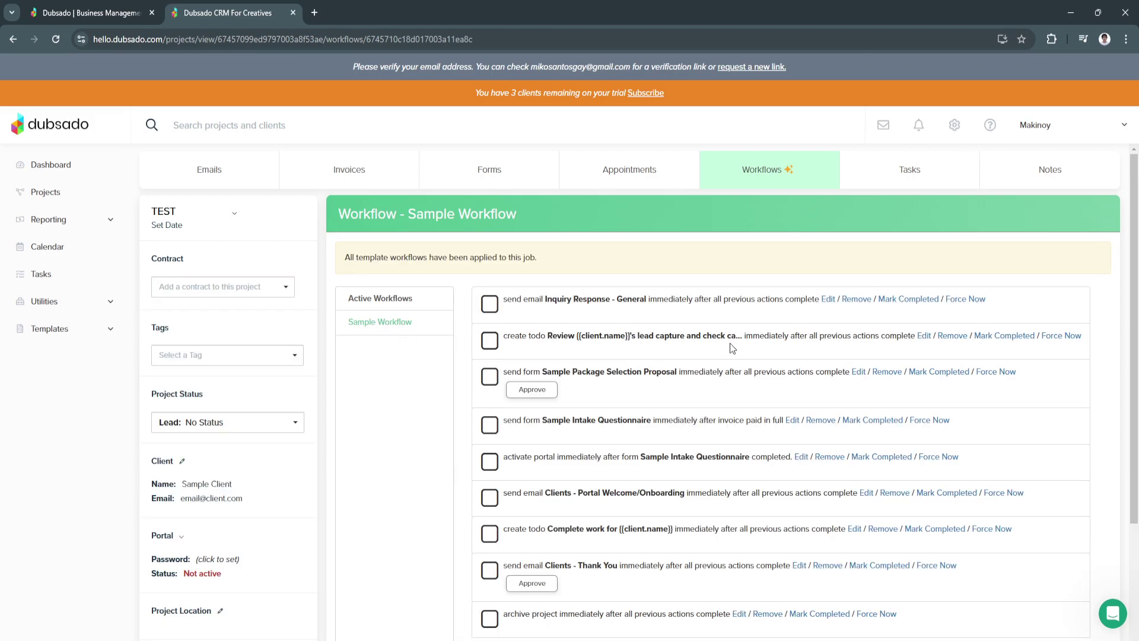
pyautogui.scroll(-1, 546, 333)
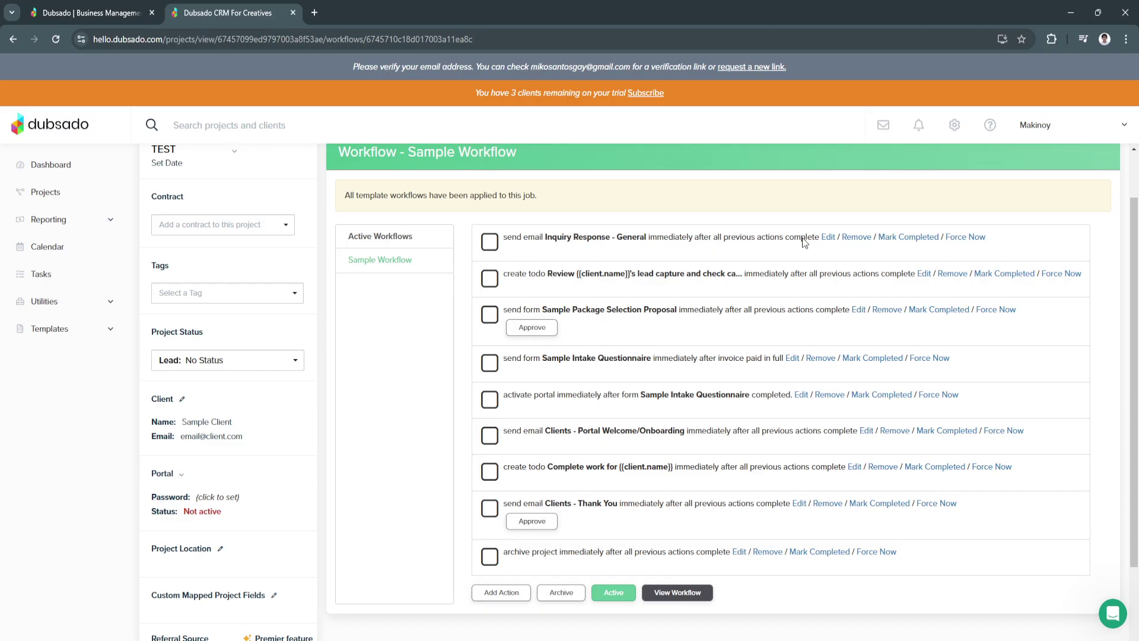
pyautogui.scroll(-1, 725, 375)
pyautogui.scroll(3, 724, 376)
pyautogui.scroll(-3, 605, 426)
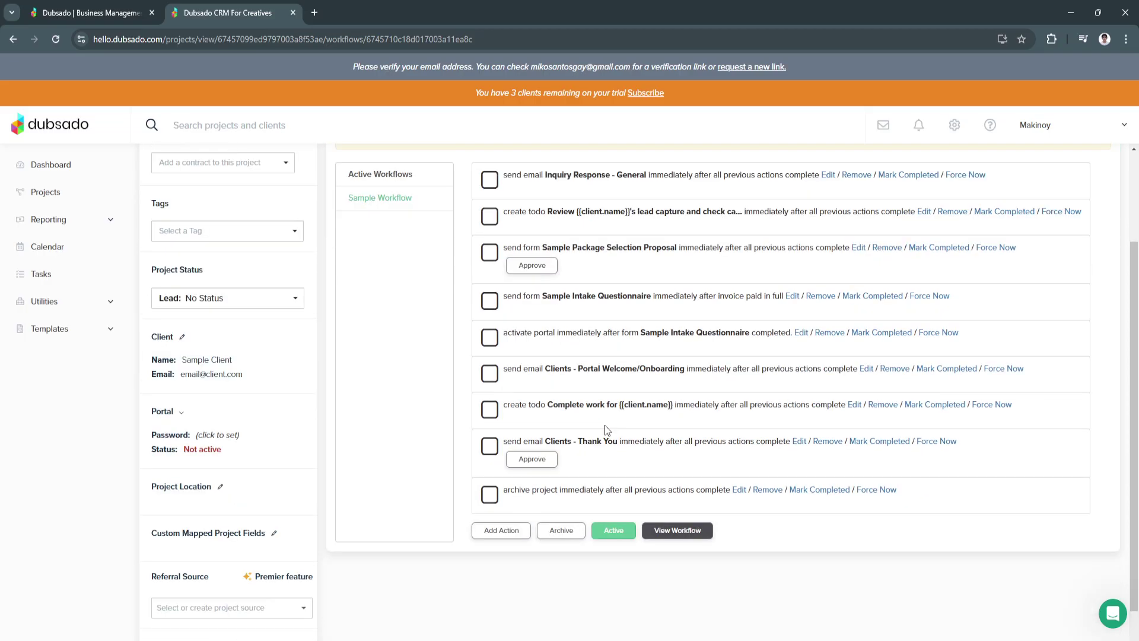
pyautogui.click(679, 532)
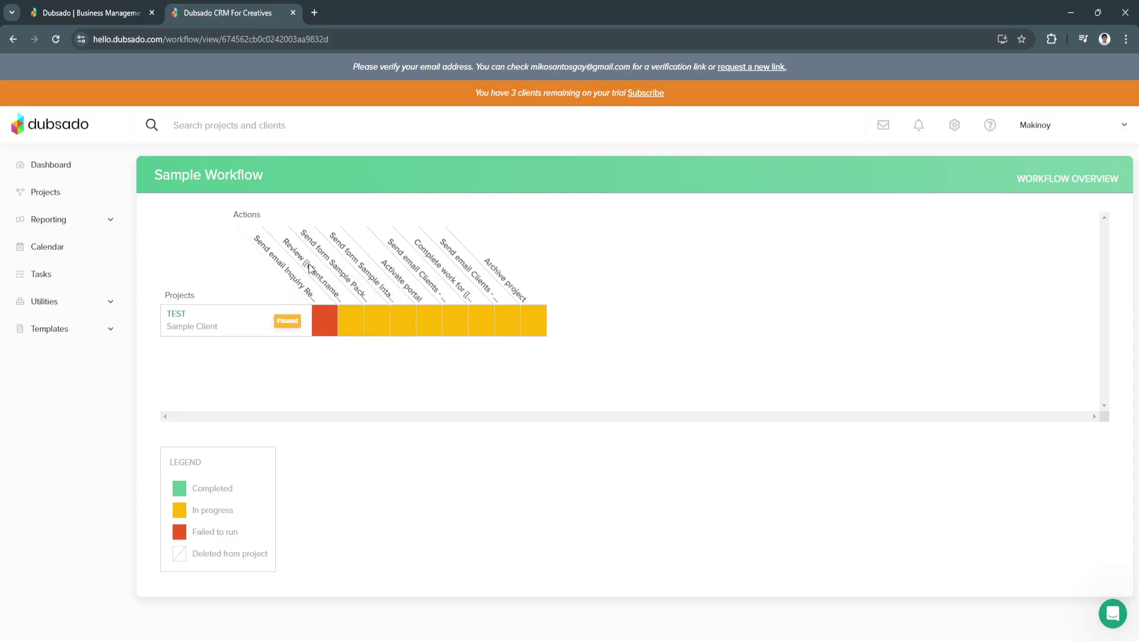
pyautogui.click(13, 39)
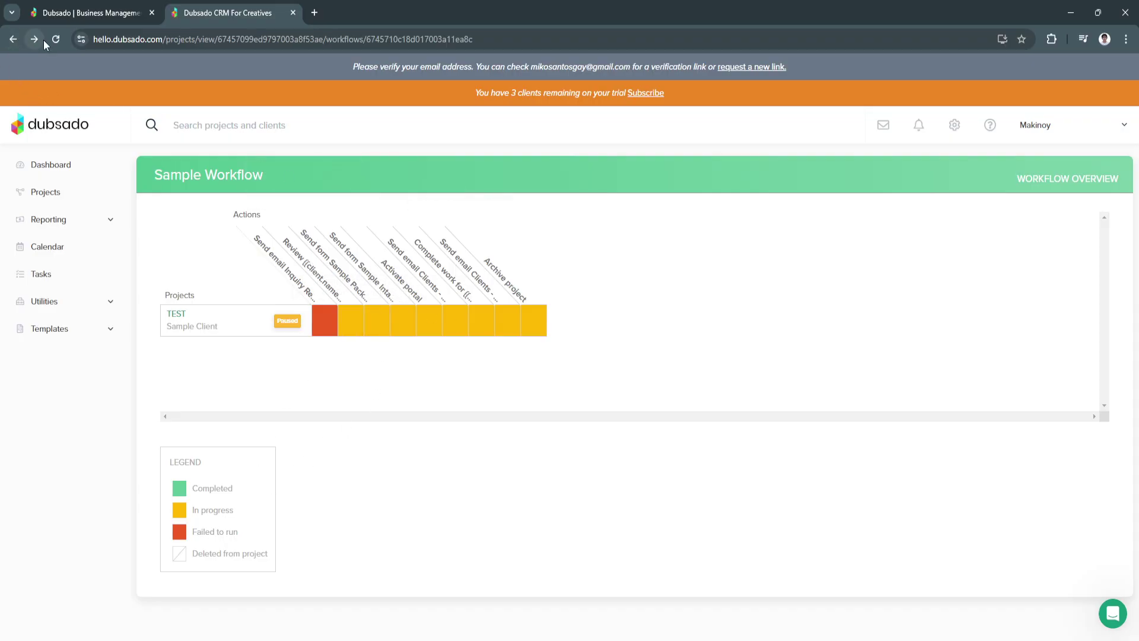
# View the TEST project's empty Tasks page, then its empty Project Notes
pyautogui.click(920, 184)
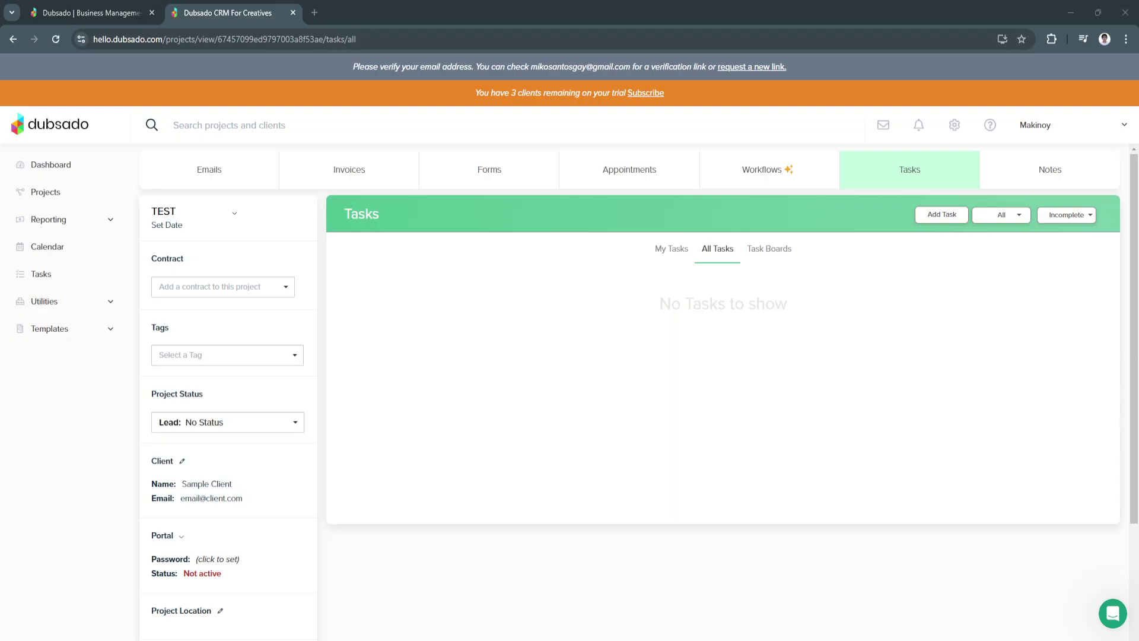
pyautogui.click(1031, 181)
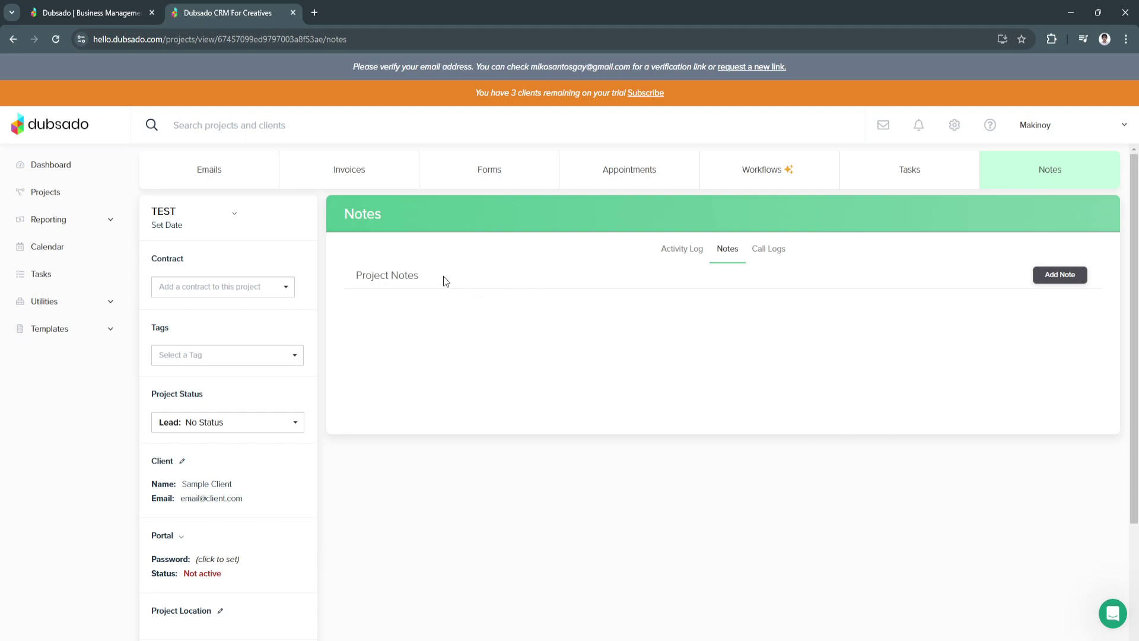
# Check the Invoices report with its unpaid $0.00 TEST invoice, then view the empty Transactions report
pyautogui.click(43, 225)
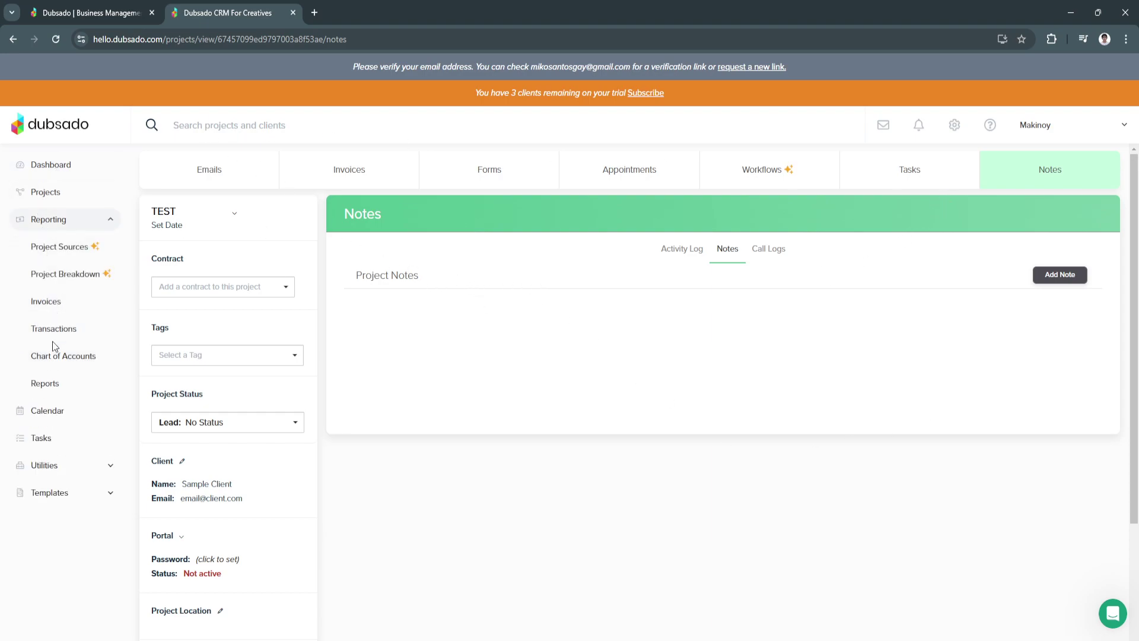
pyautogui.click(51, 310)
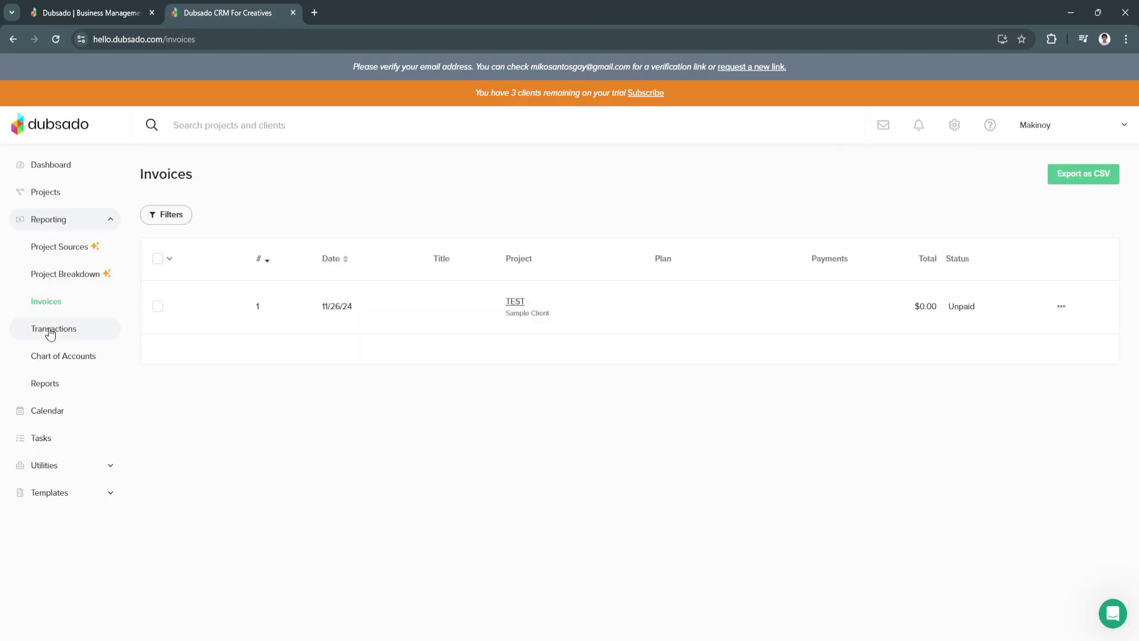
pyautogui.click(51, 330)
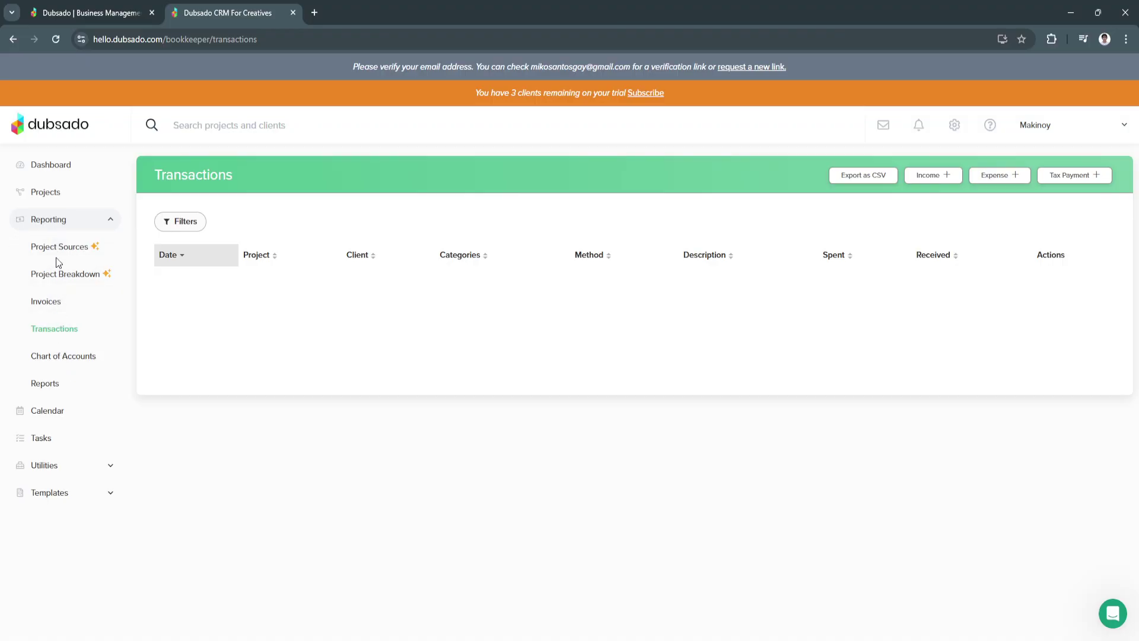
# Browse the November 2024 calendar and bring up the Appointment/Project/Task choices on Friday the 29th
pyautogui.click(54, 423)
pyautogui.scroll(-1, 400, 413)
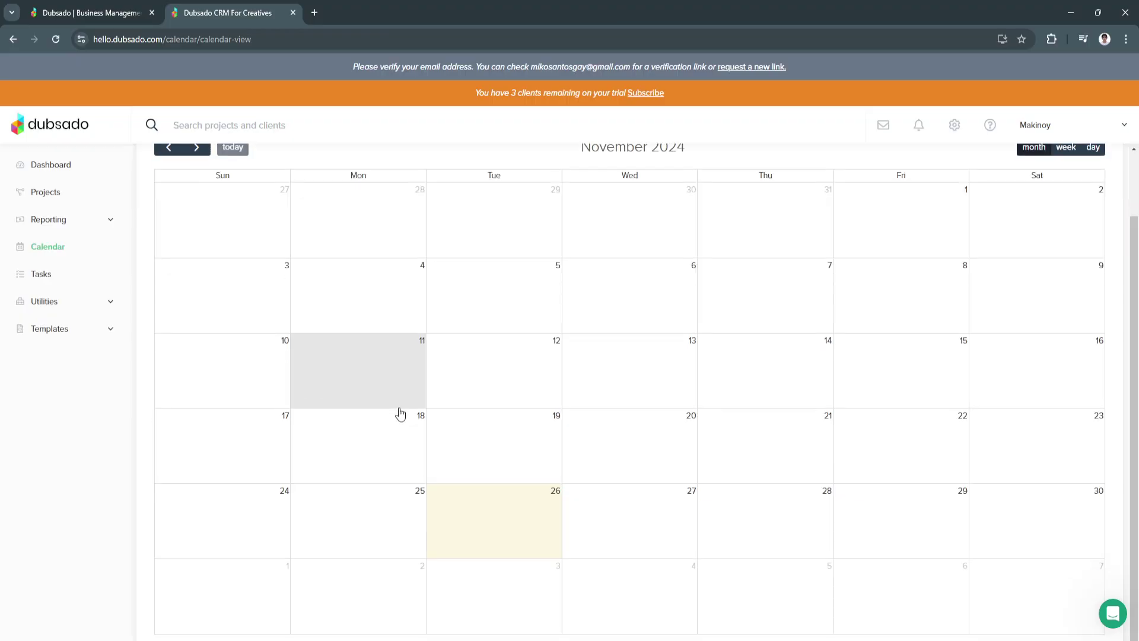
pyautogui.scroll(1, 397, 409)
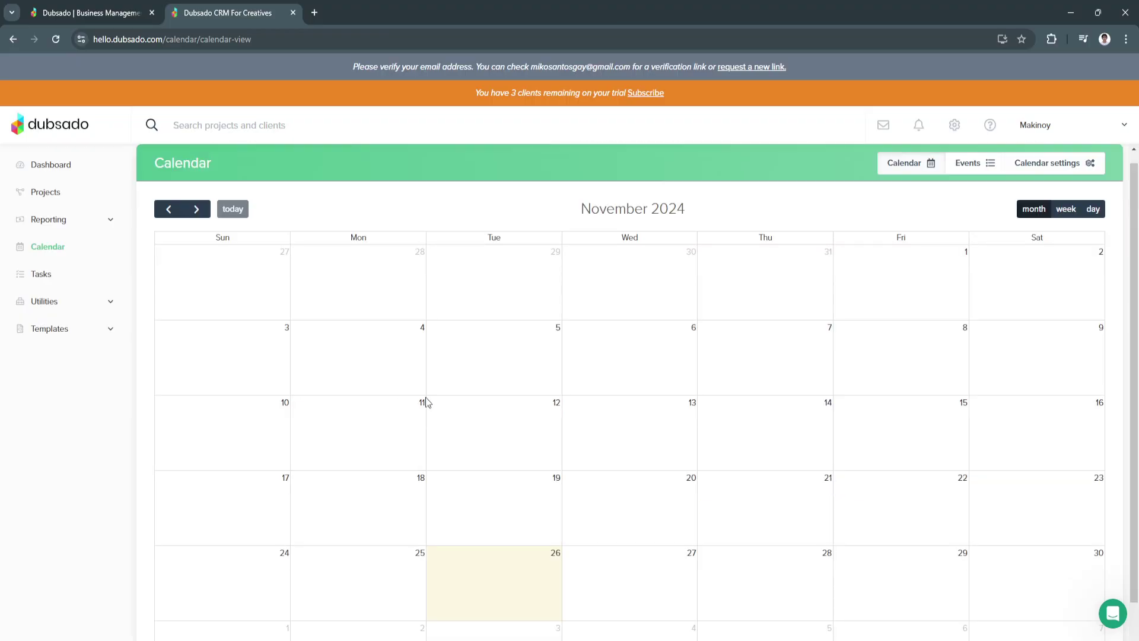
pyautogui.scroll(-1, 445, 399)
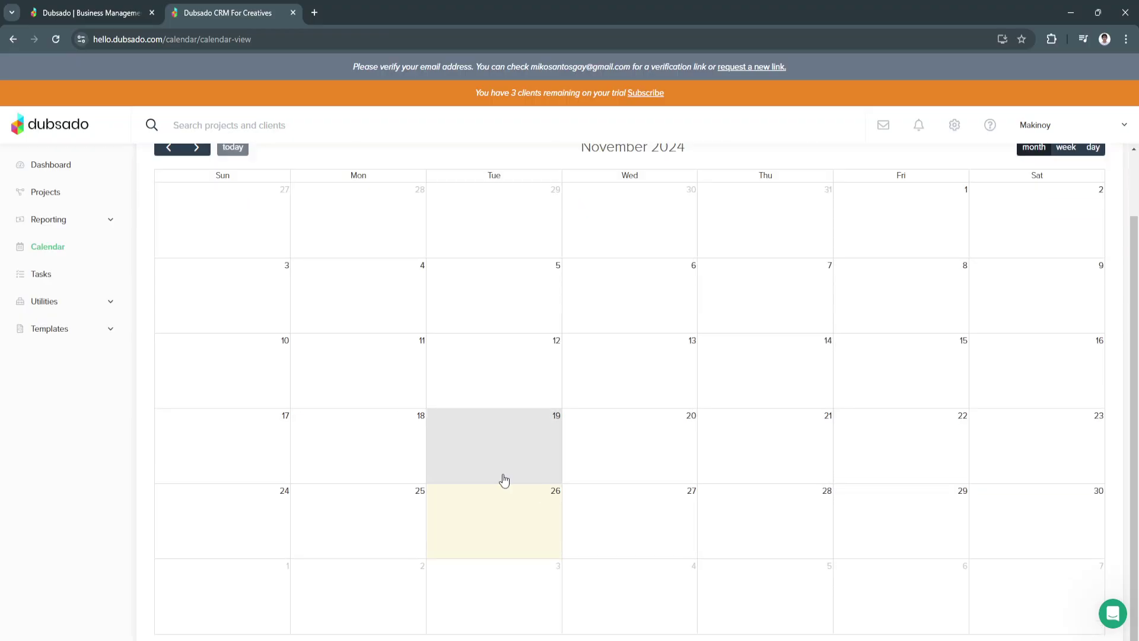
pyautogui.scroll(1, 326, 438)
pyautogui.scroll(-1, 331, 432)
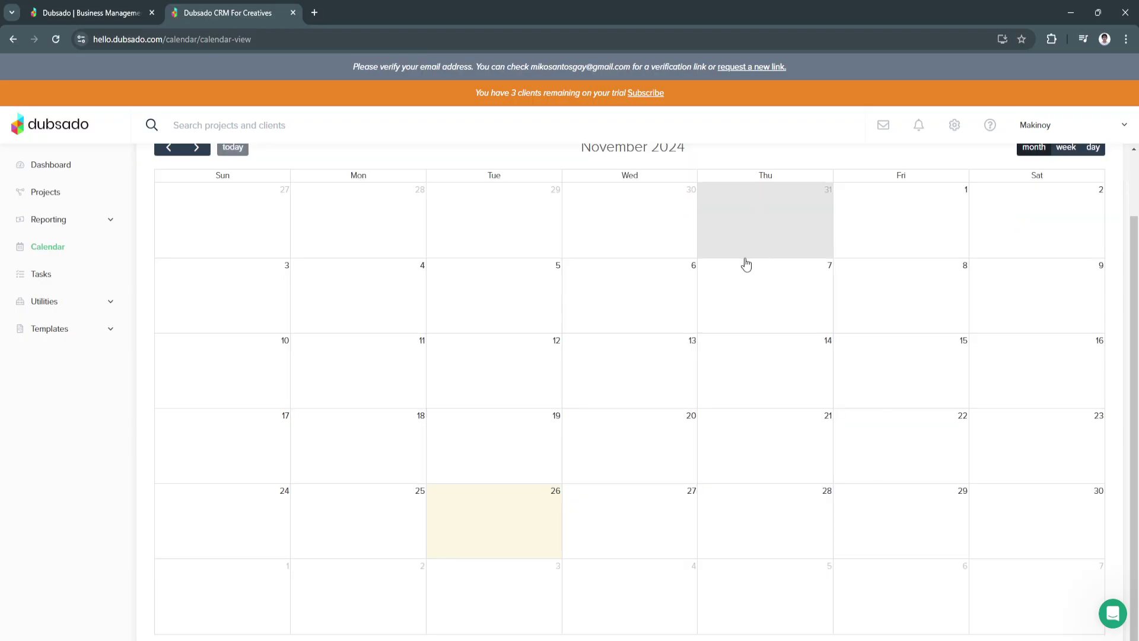
pyautogui.scroll(1, 751, 305)
pyautogui.scroll(-1, 902, 333)
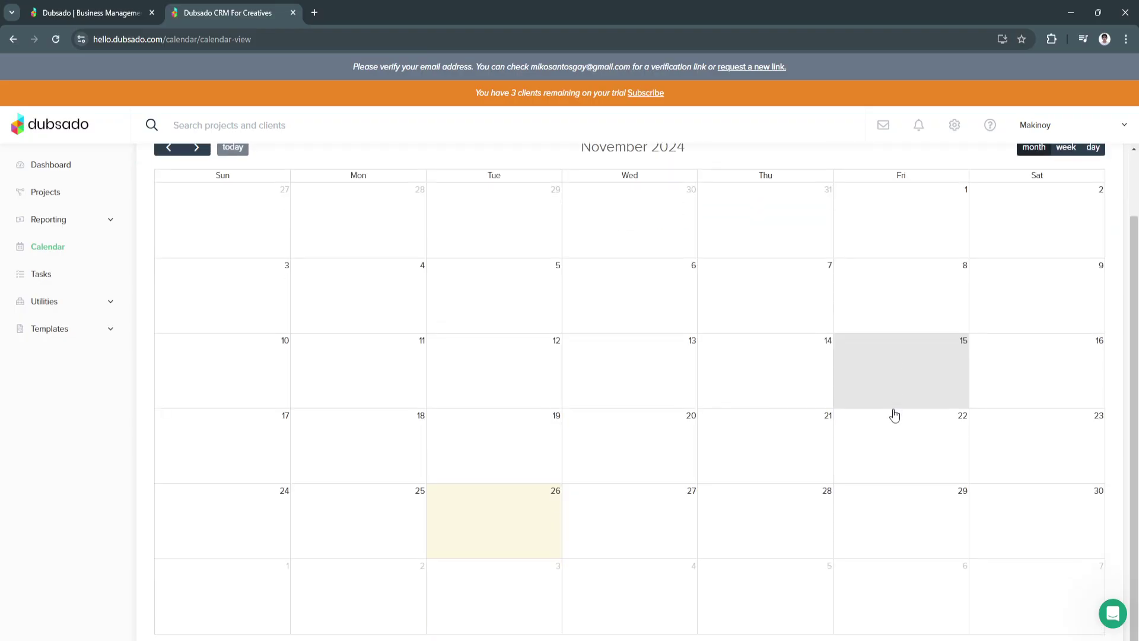
pyautogui.click(888, 517)
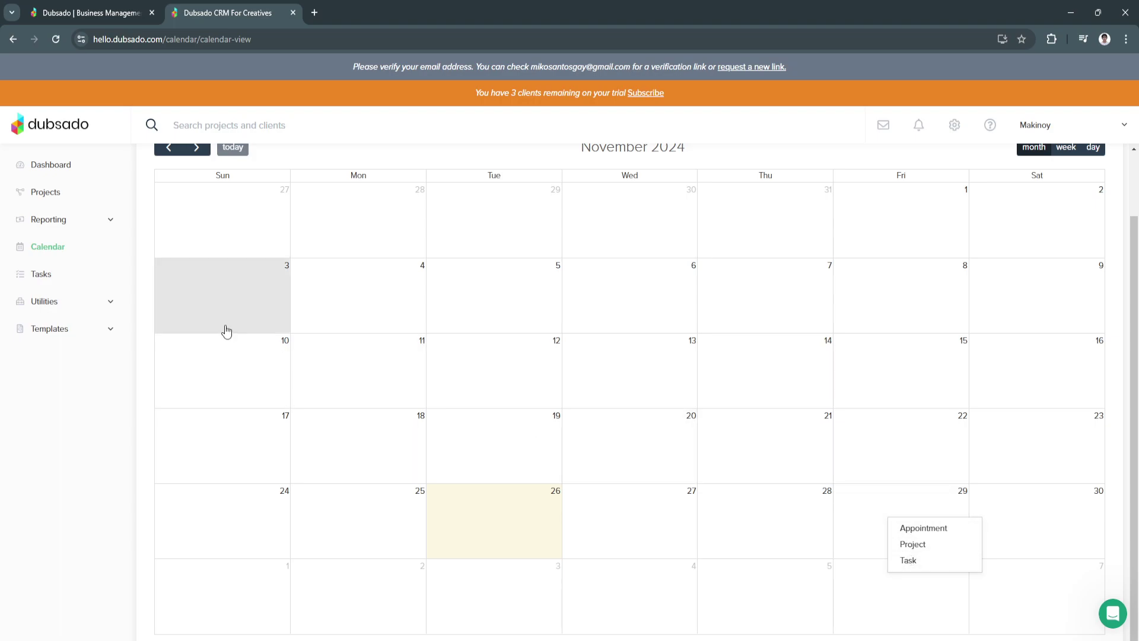
pyautogui.click(79, 275)
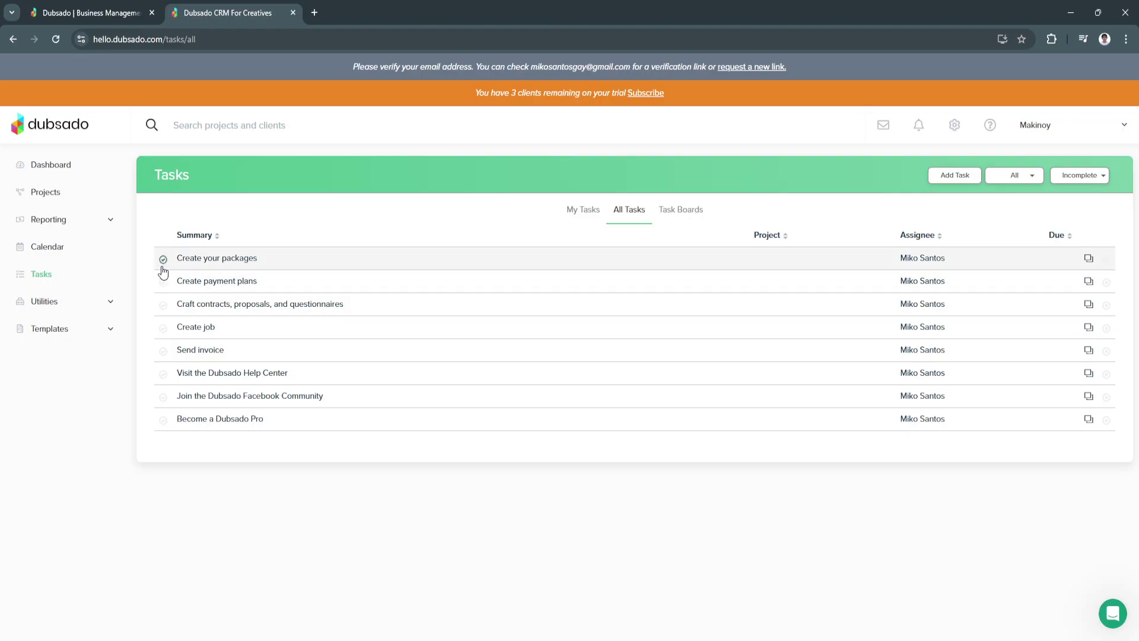
# Check off the Create your packages task, leaving seven incomplete starter tasks
pyautogui.click(163, 260)
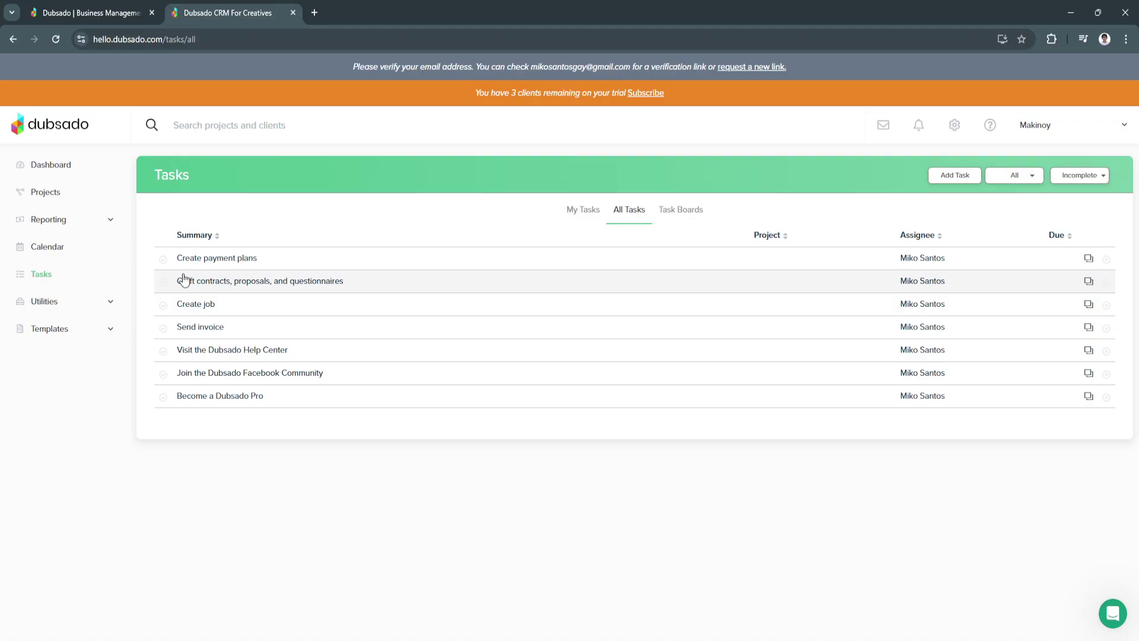
# View the Form List with its two sample forms and the Address Book, ending on the empty Time Tracker
pyautogui.click(93, 305)
pyautogui.click(84, 329)
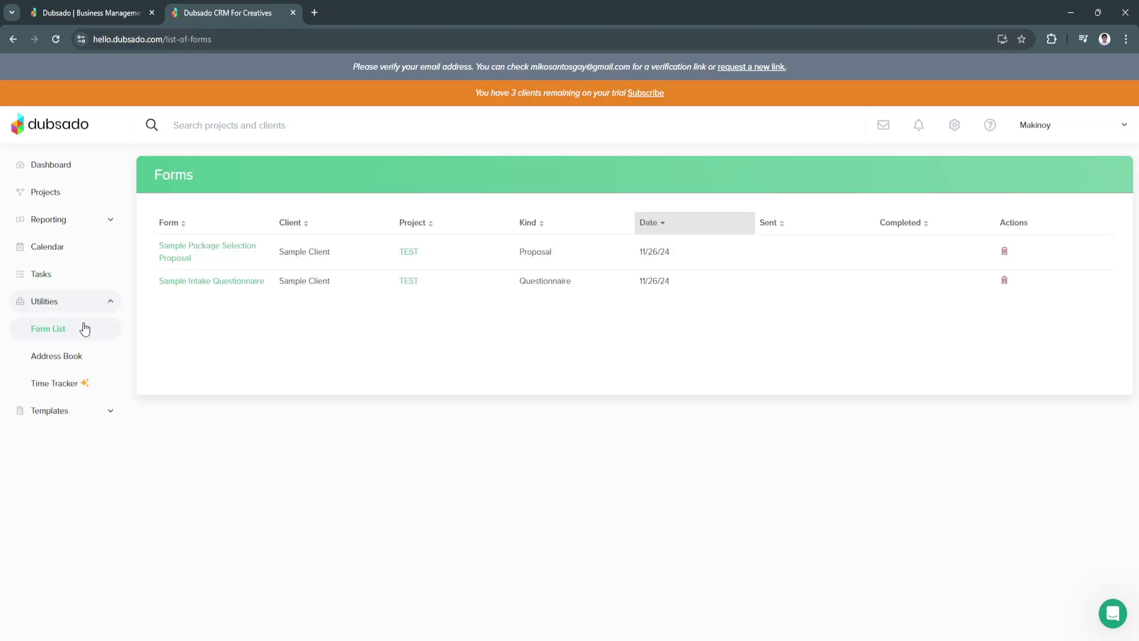
pyautogui.click(72, 358)
pyautogui.click(74, 386)
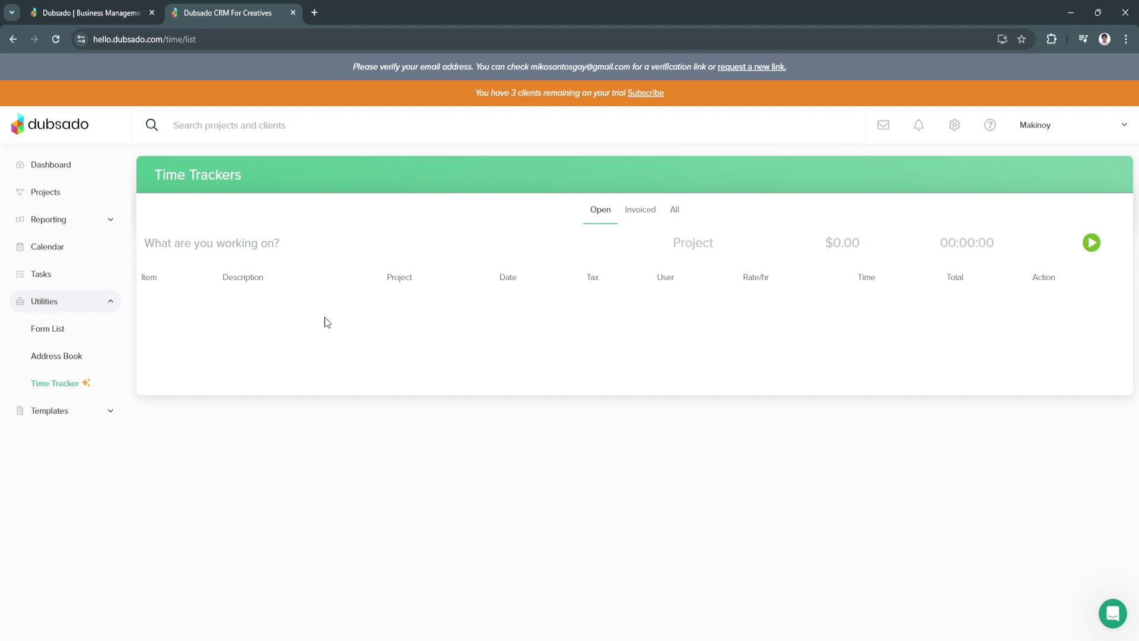
pyautogui.click(62, 412)
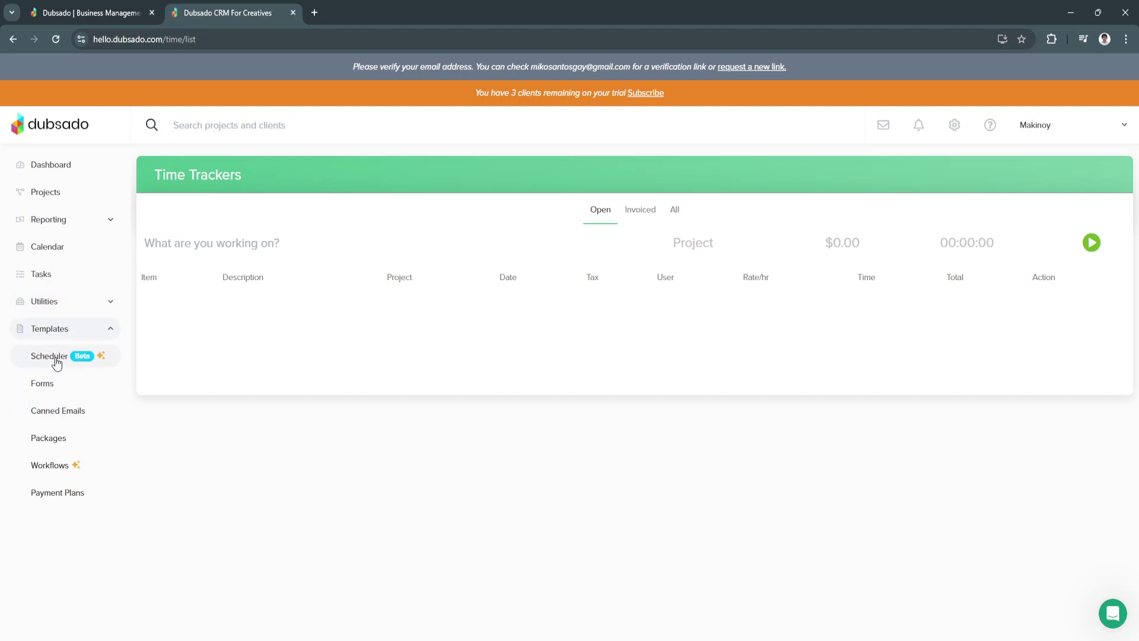
# Browse the Forms, Canned Emails, Packages and Workflows templates, ending on the Three installments payment plan
pyautogui.click(45, 384)
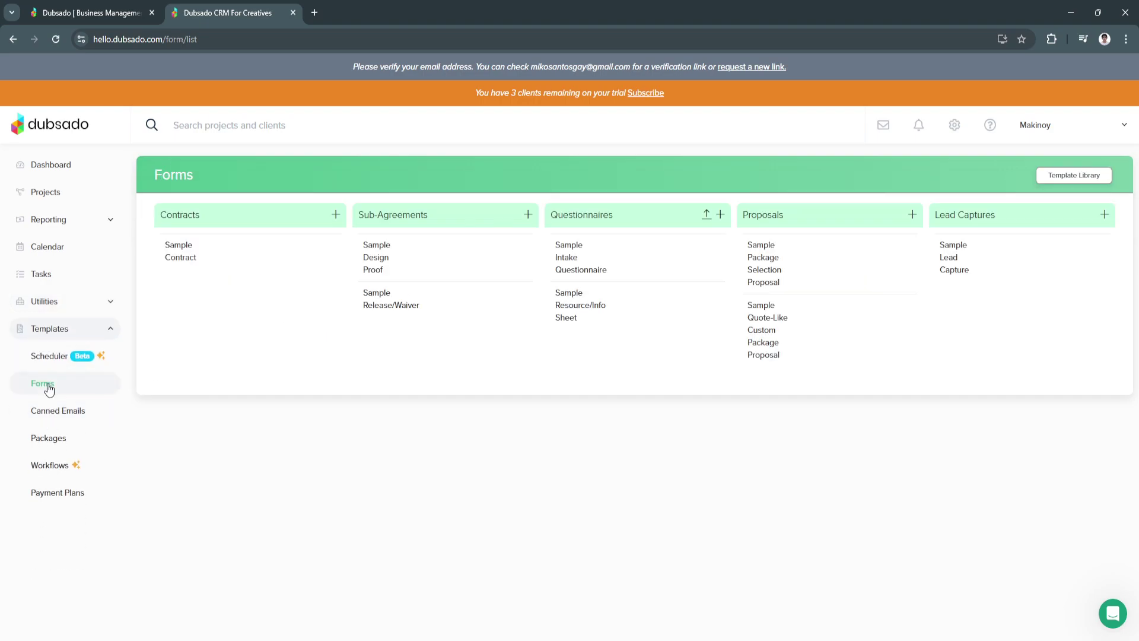
pyautogui.click(52, 410)
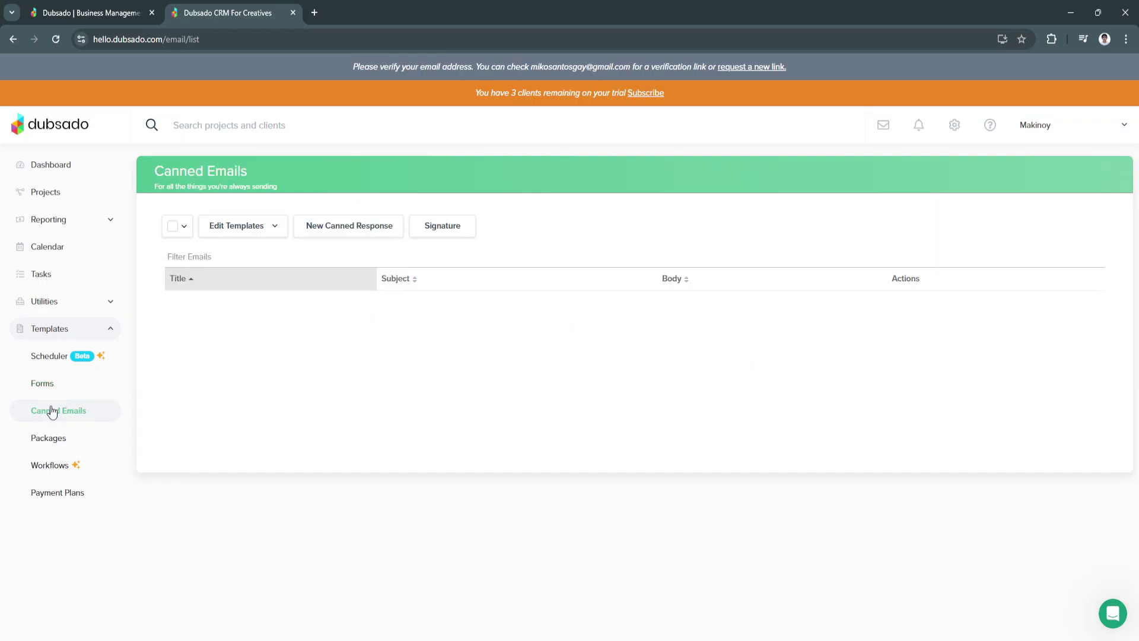
pyautogui.click(73, 447)
pyautogui.click(57, 466)
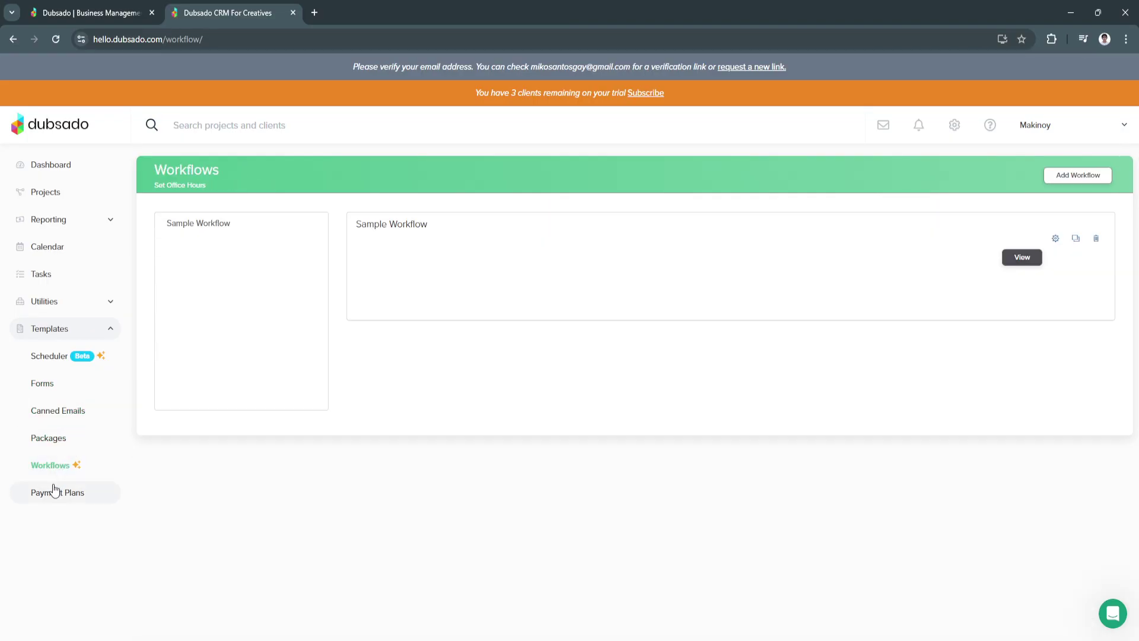
pyautogui.click(55, 491)
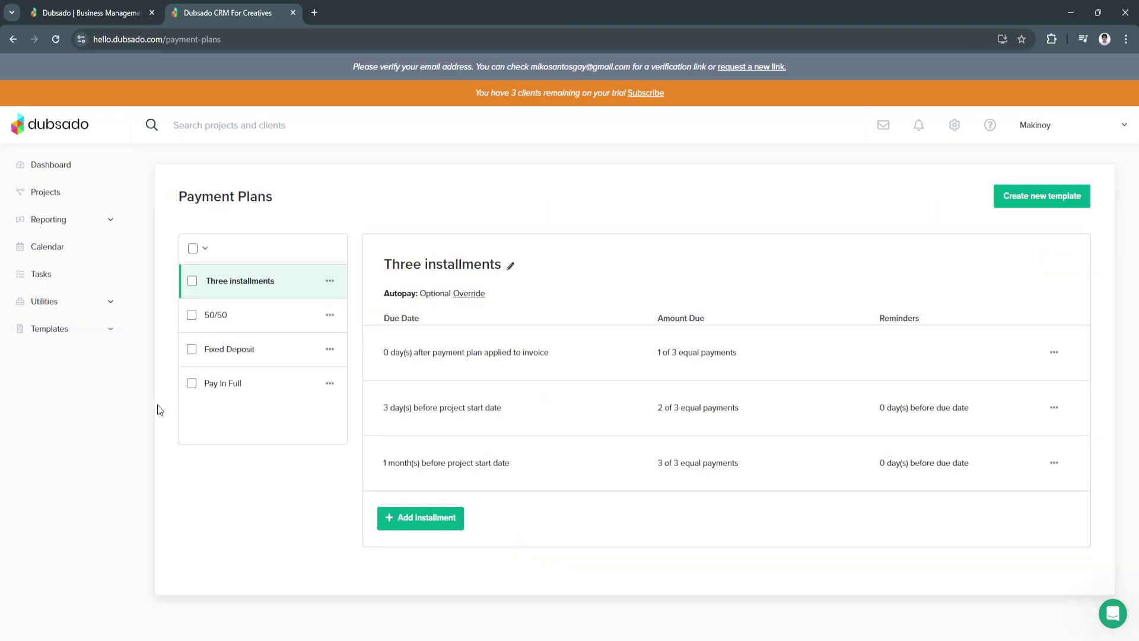
# View the empty Inbox and briefly check the account and brand dropdown before closing it
pyautogui.click(882, 133)
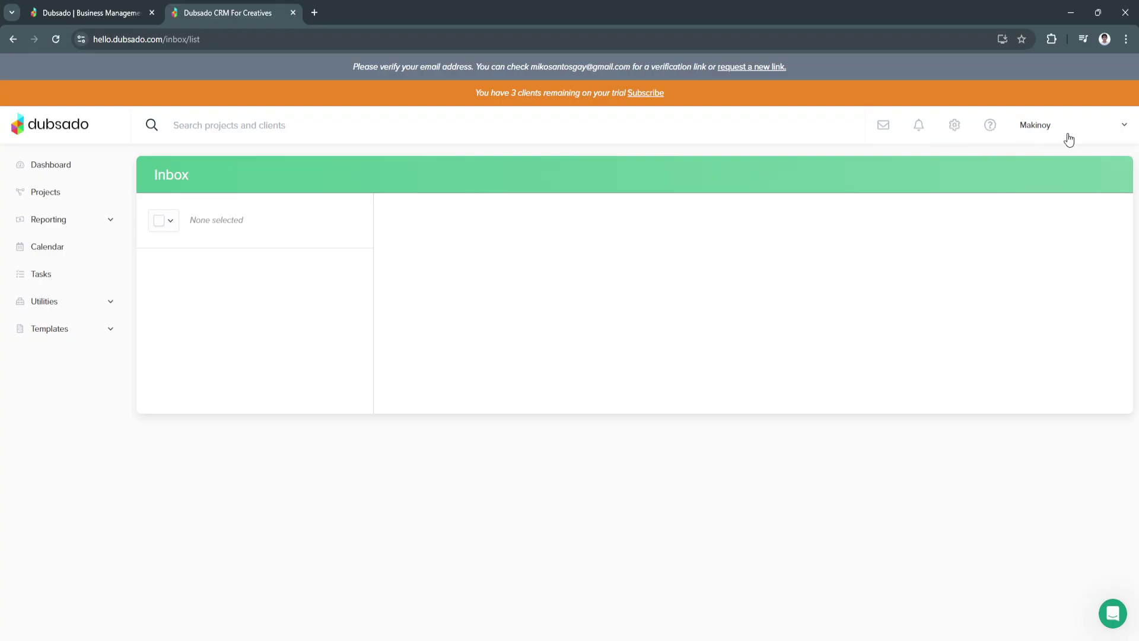
pyautogui.click(1086, 132)
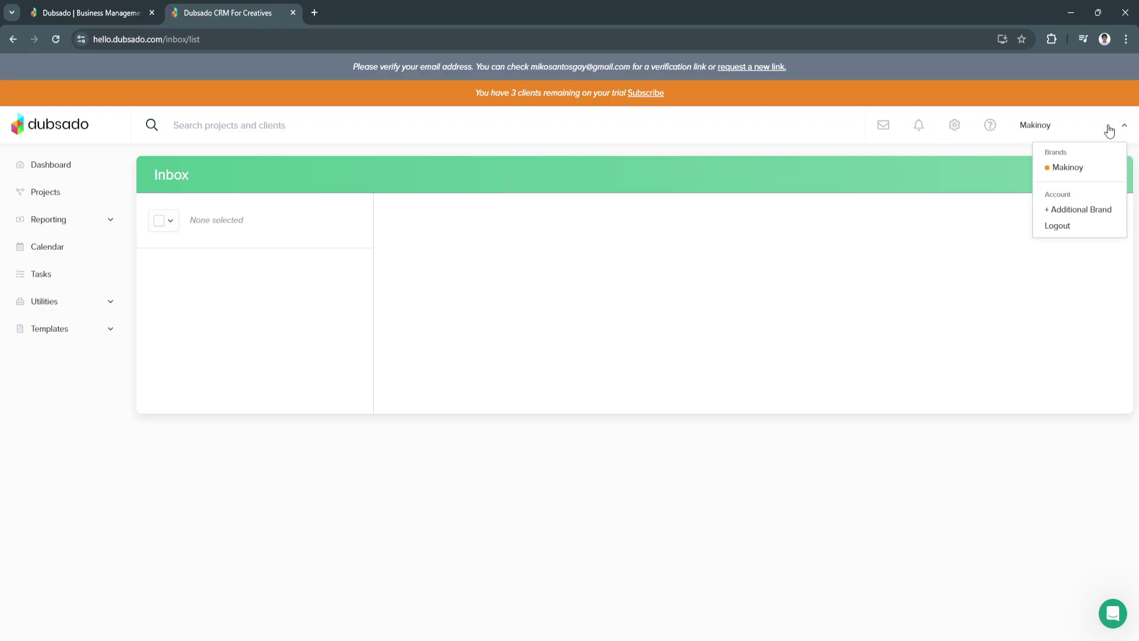
pyautogui.click(1108, 130)
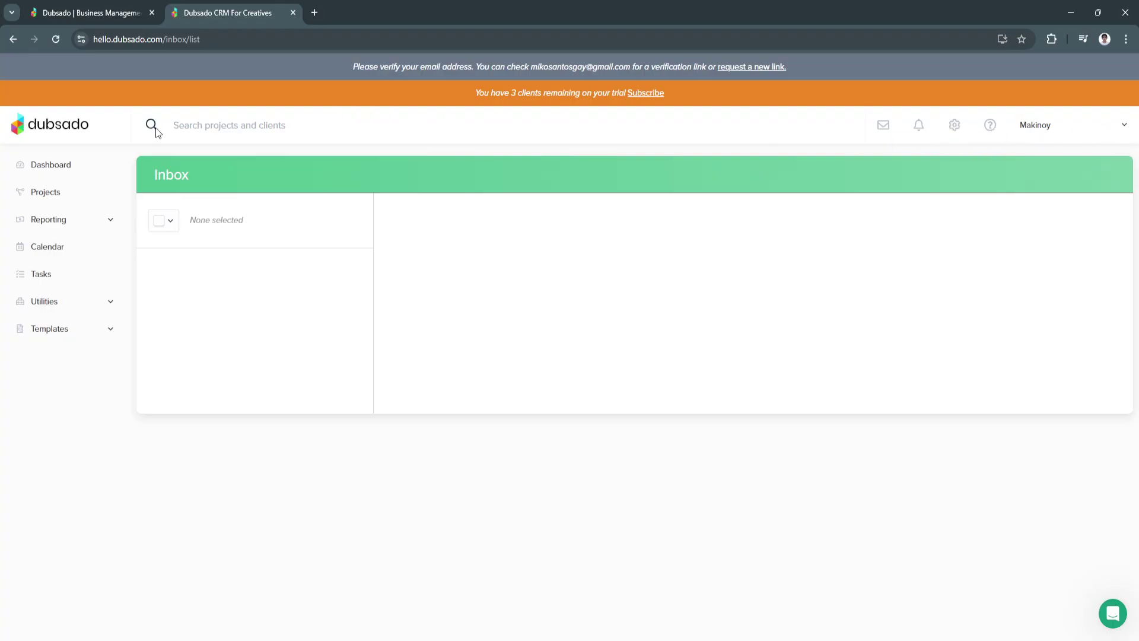